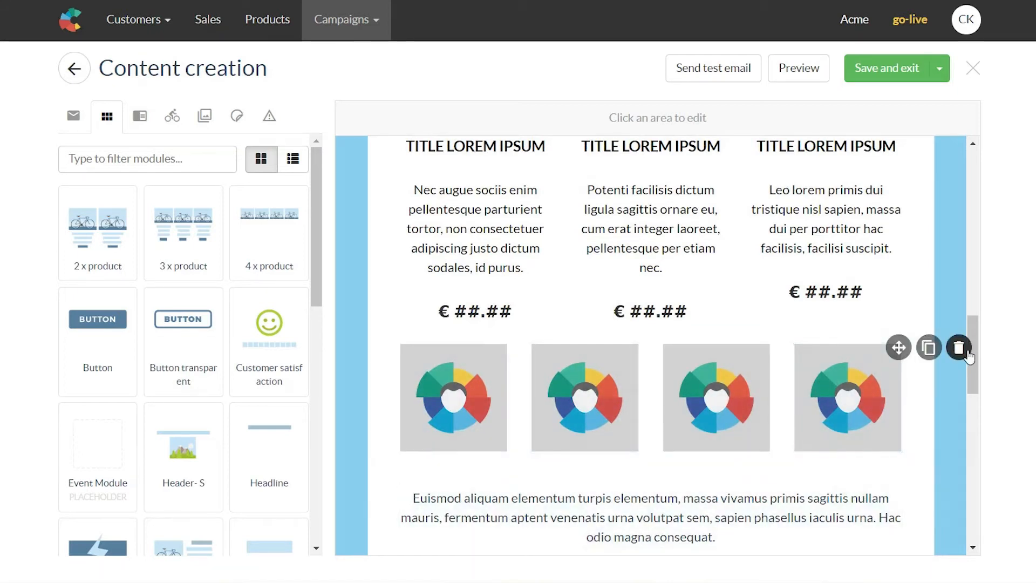
Step: Delete the four-image row and drag a 2 x product module in below the product row
{"action": "left_click", "coordinate": [959, 348]}
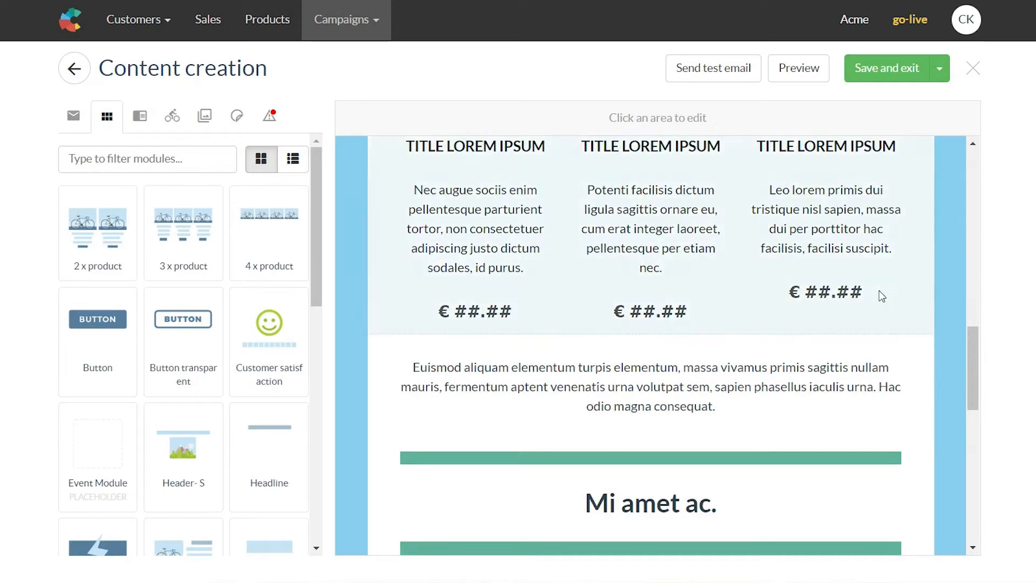
{"action": "scroll", "coordinate": [874, 323], "scroll_direction": "up", "scroll_amount": 3}
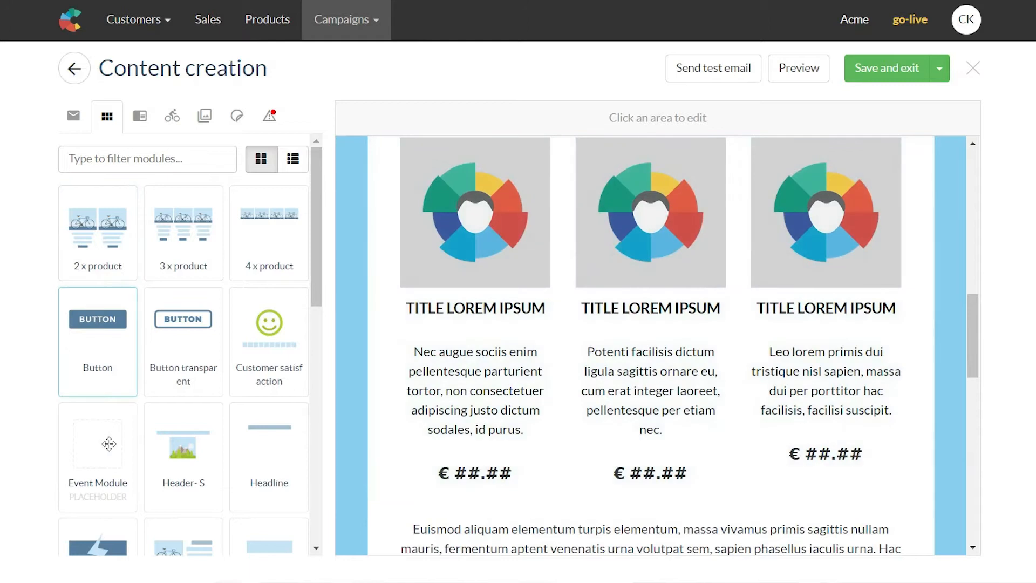
{"action": "left_click_drag", "start_coordinate": [100, 229], "coordinate": [584, 499]}
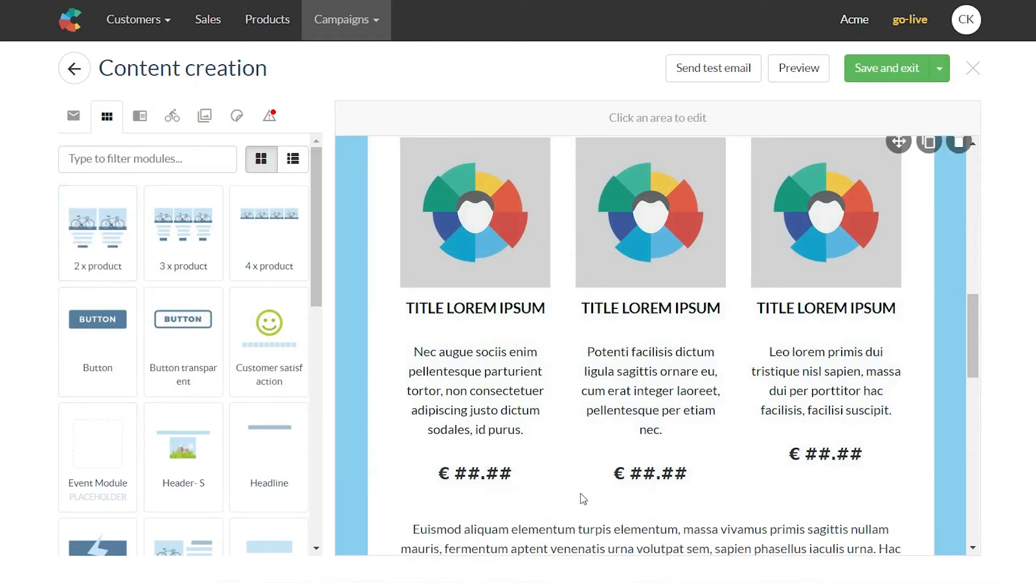
{"action": "scroll", "coordinate": [581, 497], "scroll_direction": "down", "scroll_amount": 2}
{"action": "left_click_drag", "start_coordinate": [81, 224], "coordinate": [593, 417]}
Step: Scroll through the email to check the new two product columns
{"action": "scroll", "coordinate": [540, 346], "scroll_direction": "down", "scroll_amount": 4}
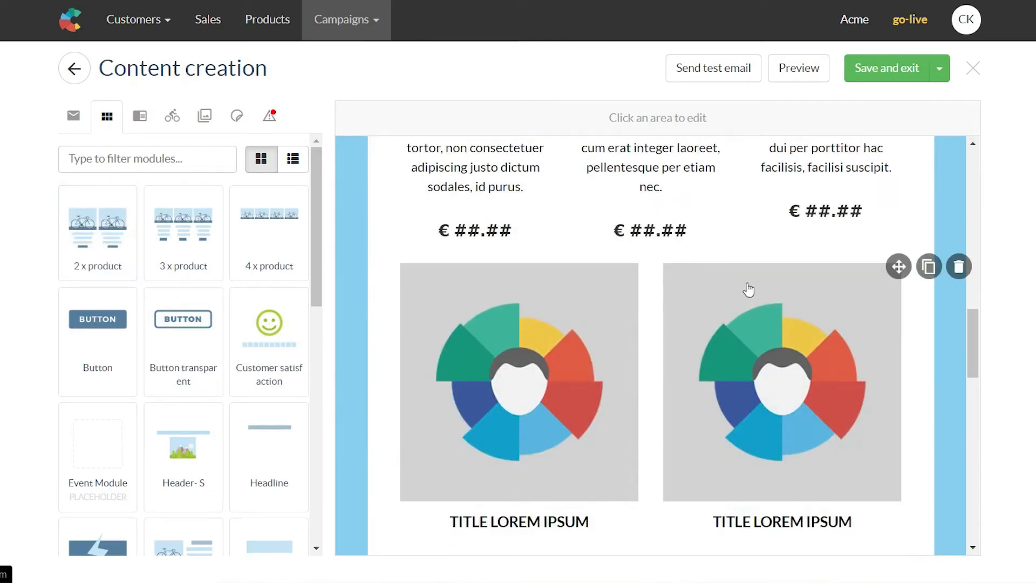
{"action": "scroll", "coordinate": [688, 342], "scroll_direction": "down", "scroll_amount": 2}
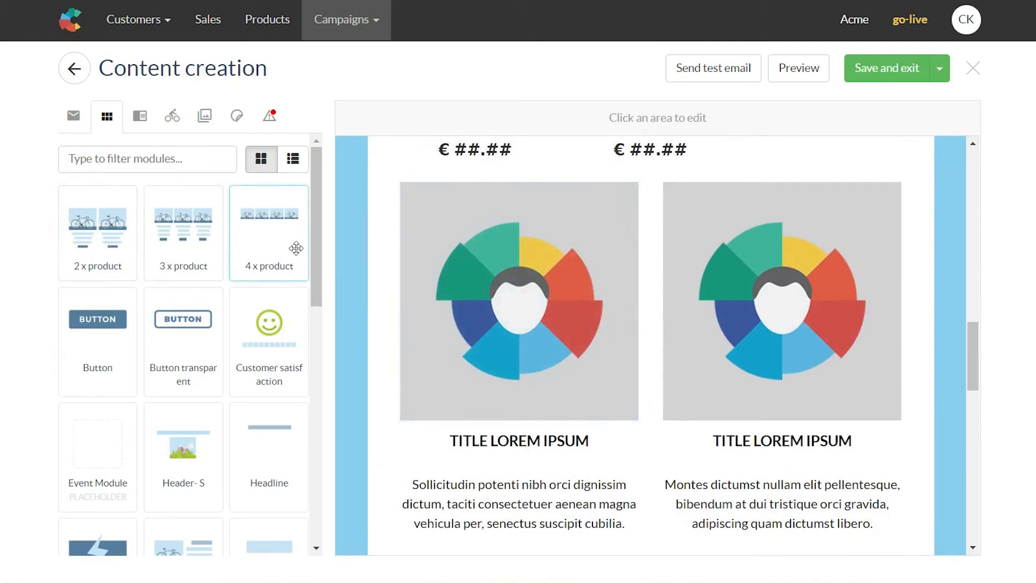
{"action": "scroll", "coordinate": [275, 351], "scroll_direction": "down", "scroll_amount": 5}
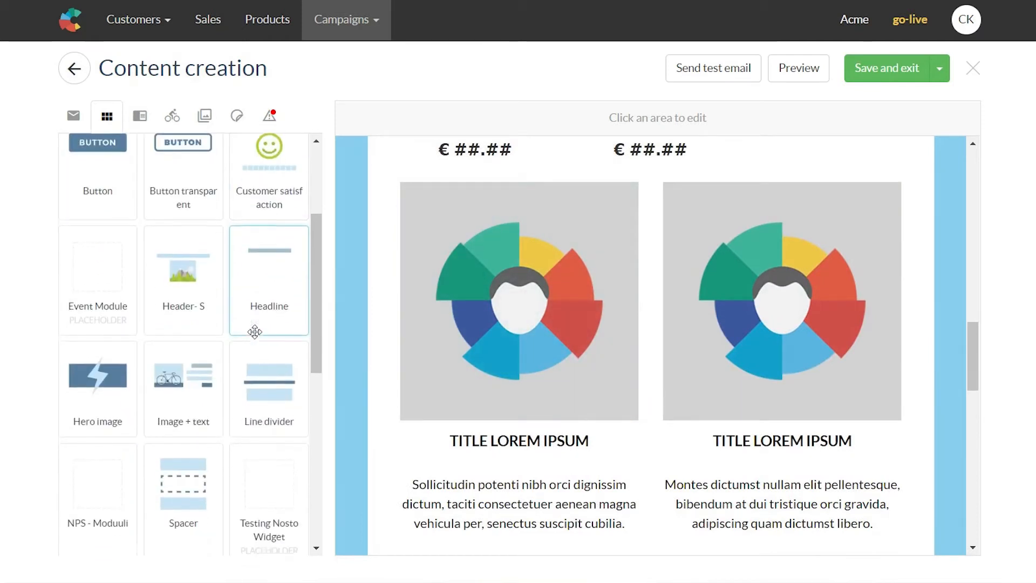
{"action": "scroll", "coordinate": [254, 332], "scroll_direction": "down", "scroll_amount": 6}
{"action": "scroll", "coordinate": [254, 332], "scroll_direction": "up", "scroll_amount": 6}
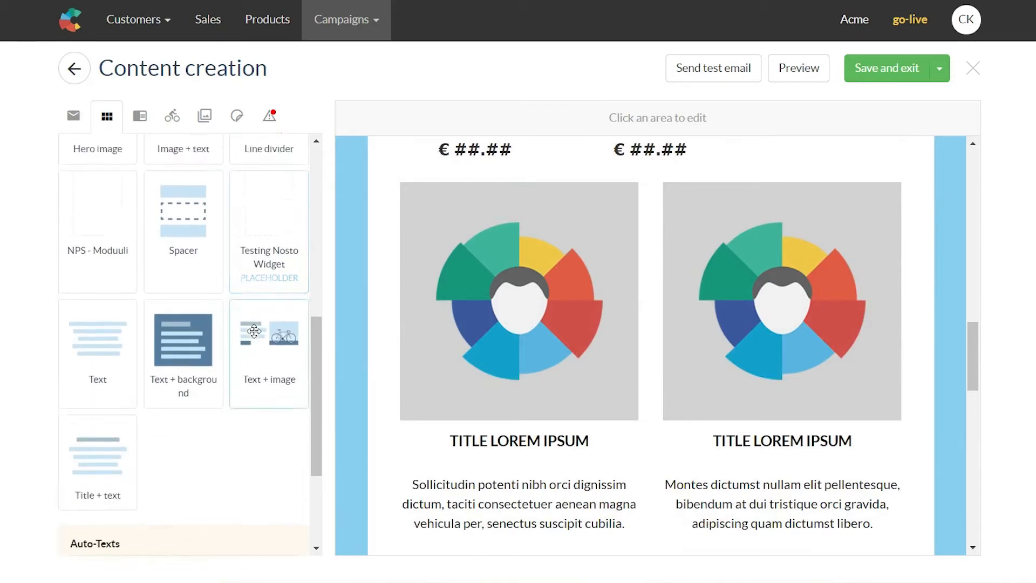
{"action": "scroll", "coordinate": [254, 332], "scroll_direction": "up", "scroll_amount": 5}
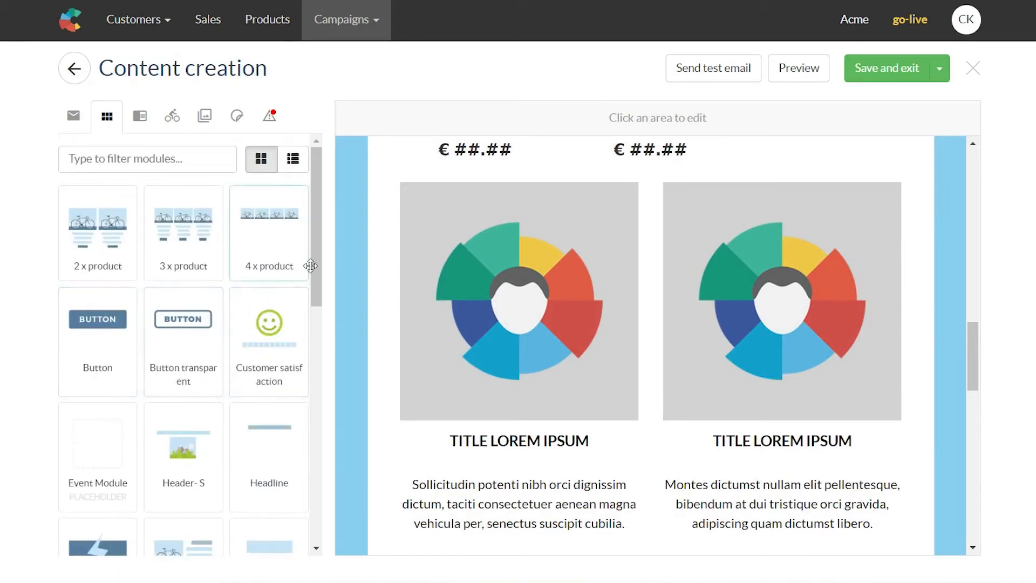
{"action": "left_click", "coordinate": [966, 22]}
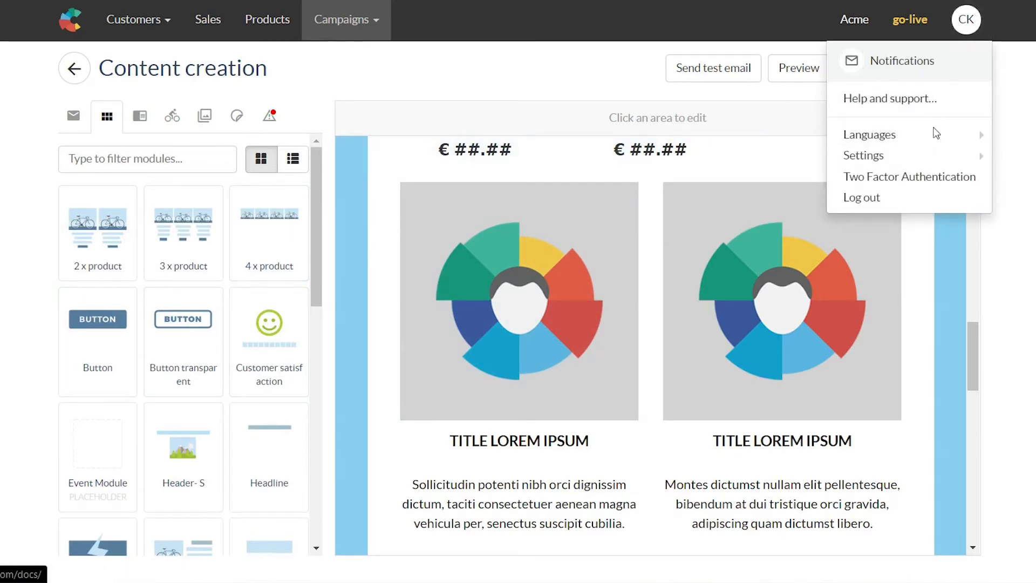
Step: Go to Settings > Content templates from the CK account menu
{"action": "mouse_move", "coordinate": [926, 160]}
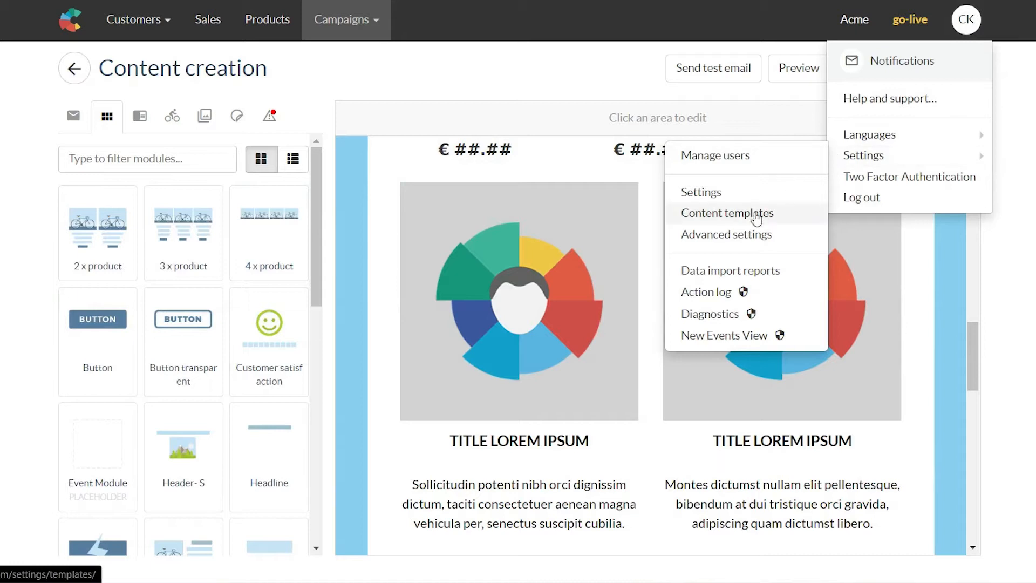
{"action": "left_click", "coordinate": [755, 214]}
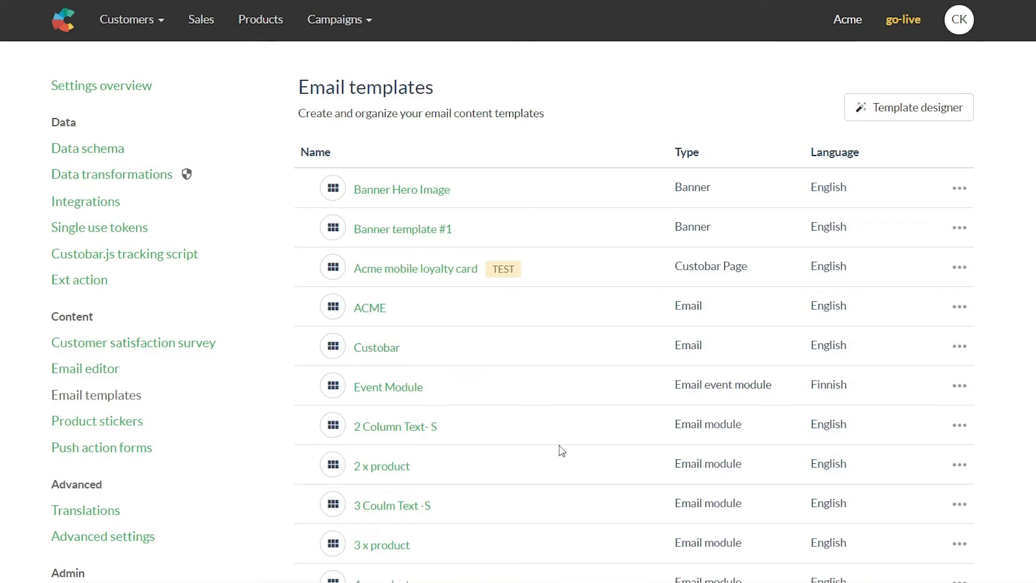
Step: Scroll the Email templates list and open the '2 x product' module template
{"action": "scroll", "coordinate": [741, 437], "scroll_direction": "down", "scroll_amount": 2}
{"action": "scroll", "coordinate": [743, 428], "scroll_direction": "up", "scroll_amount": 2}
{"action": "scroll", "coordinate": [808, 292], "scroll_direction": "down", "scroll_amount": 3}
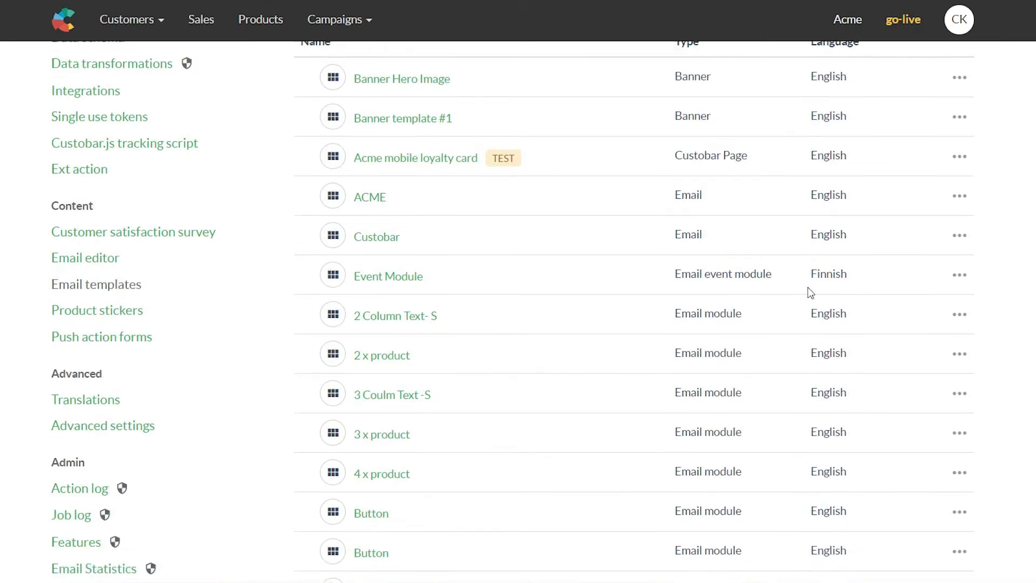
{"action": "scroll", "coordinate": [650, 469], "scroll_direction": "down", "scroll_amount": 1}
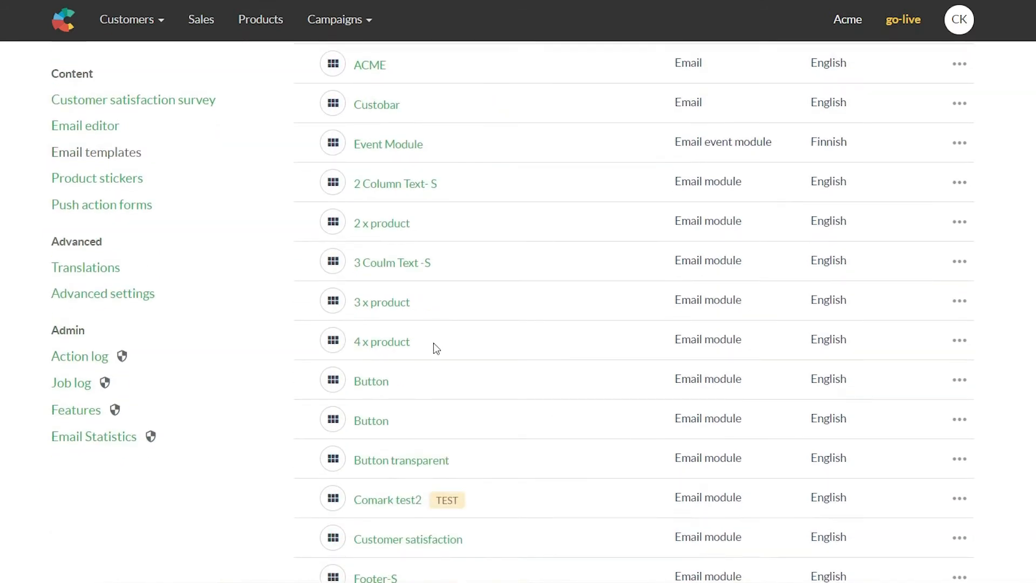
{"action": "left_click", "coordinate": [394, 227]}
Step: Switch the 2 x product code editor to fullscreen with its live preview
{"action": "scroll", "coordinate": [398, 228], "scroll_direction": "up", "scroll_amount": 3}
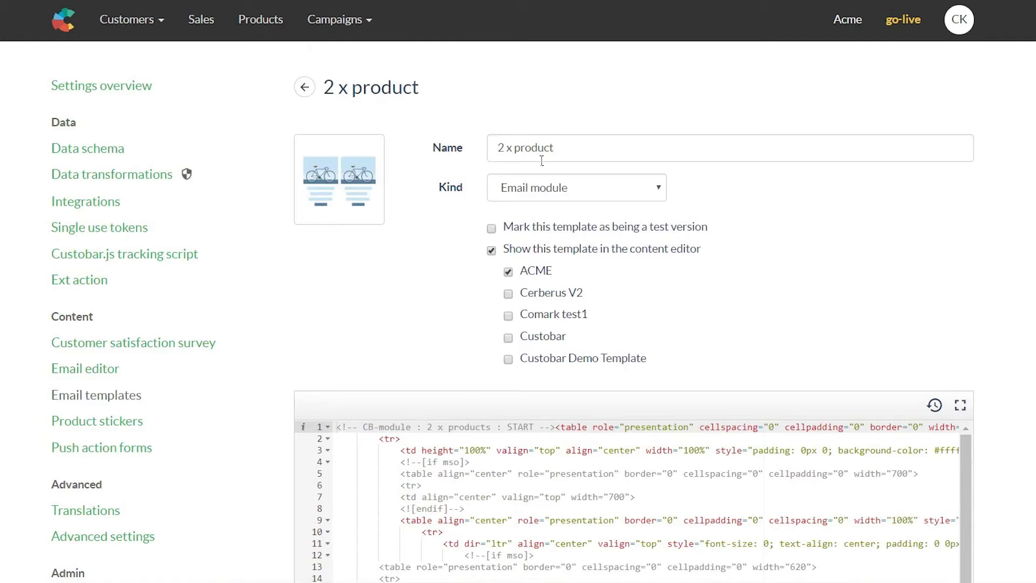
{"action": "scroll", "coordinate": [483, 189], "scroll_direction": "down", "scroll_amount": 1}
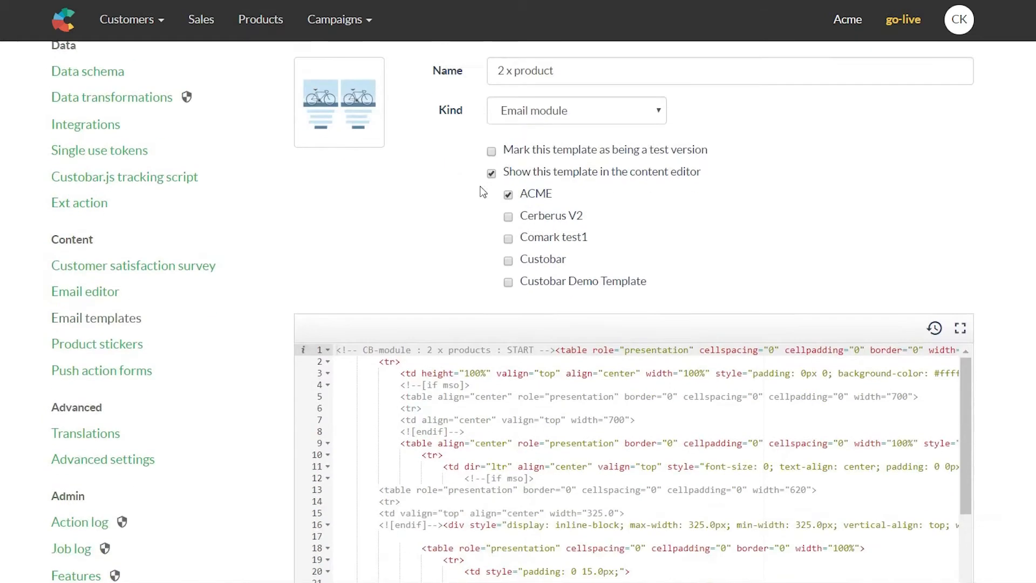
{"action": "scroll", "coordinate": [450, 157], "scroll_direction": "down", "scroll_amount": 5}
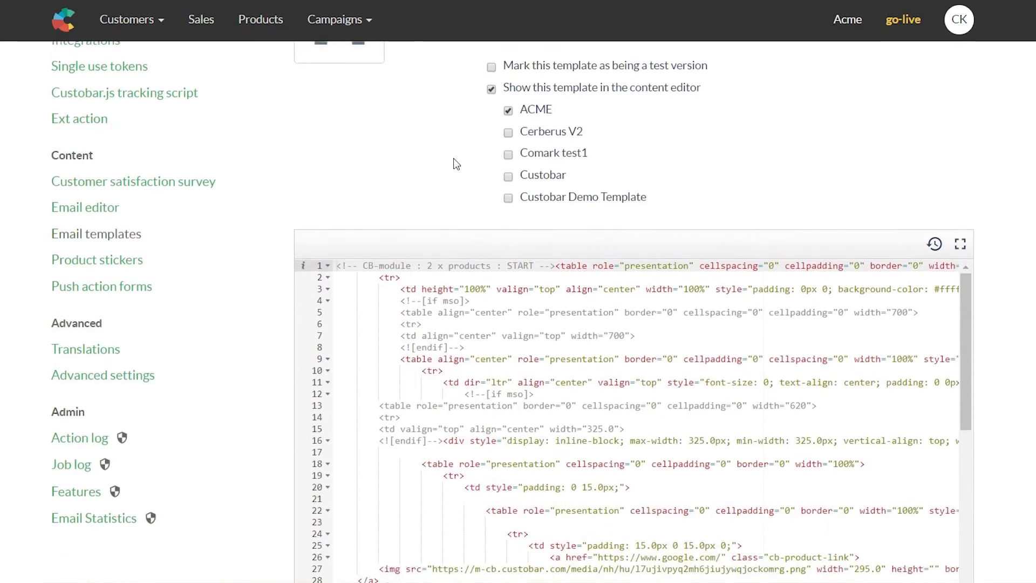
{"action": "scroll", "coordinate": [696, 286], "scroll_direction": "up", "scroll_amount": 1}
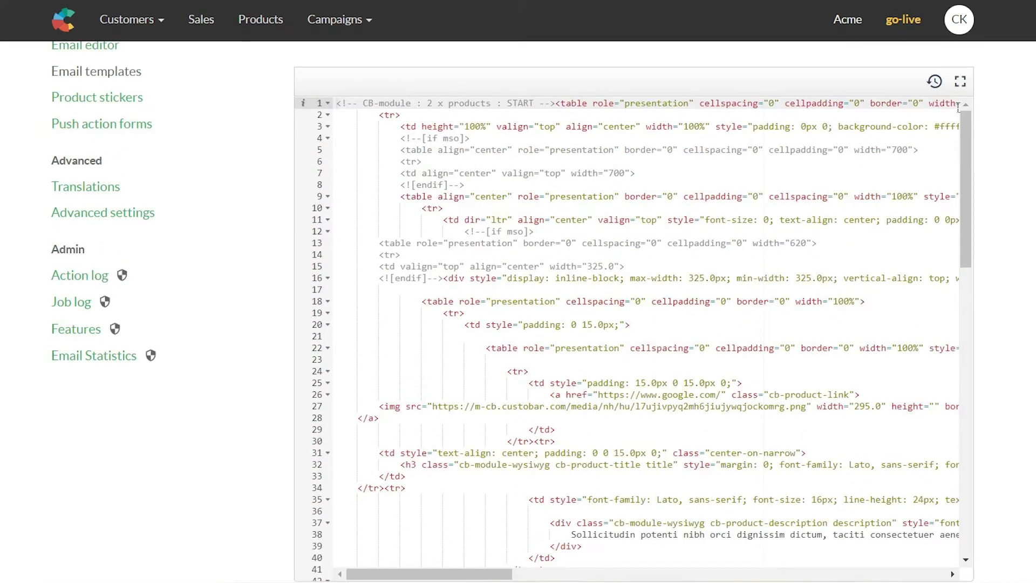
{"action": "left_click", "coordinate": [962, 81]}
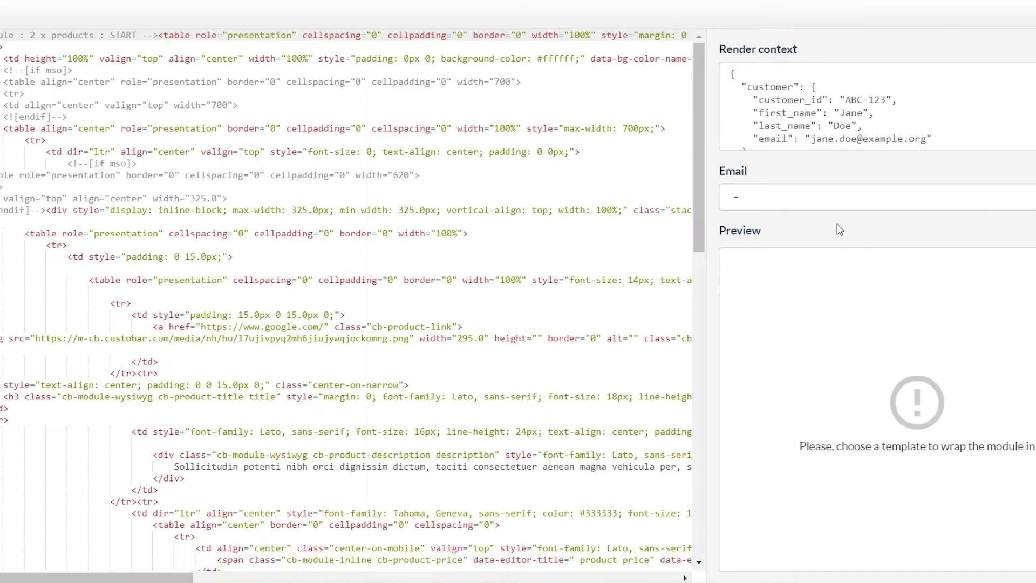
Step: Render the module preview inside the ACME email template and scroll through it
{"action": "left_click", "coordinate": [810, 194]}
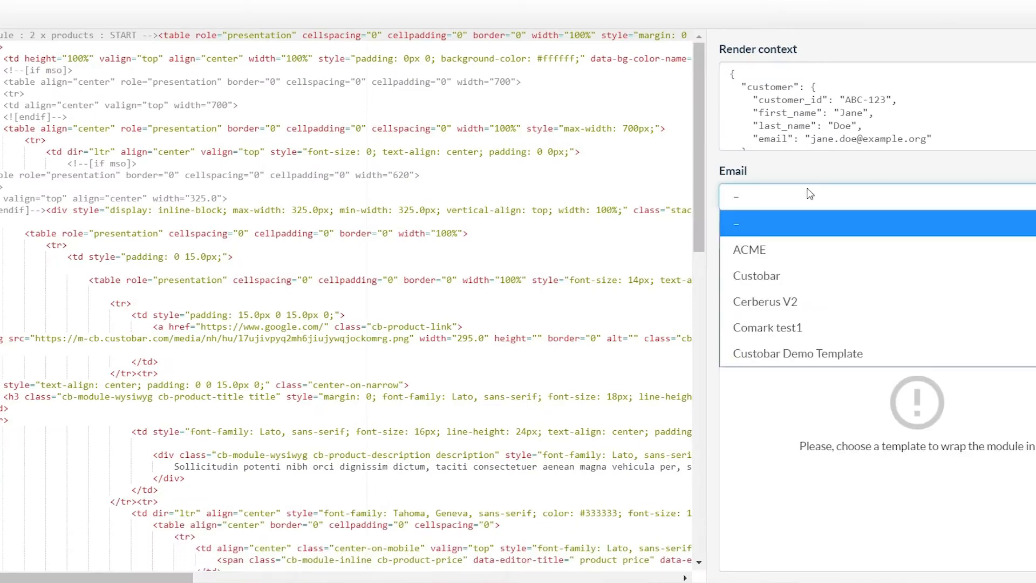
{"action": "left_click", "coordinate": [780, 251]}
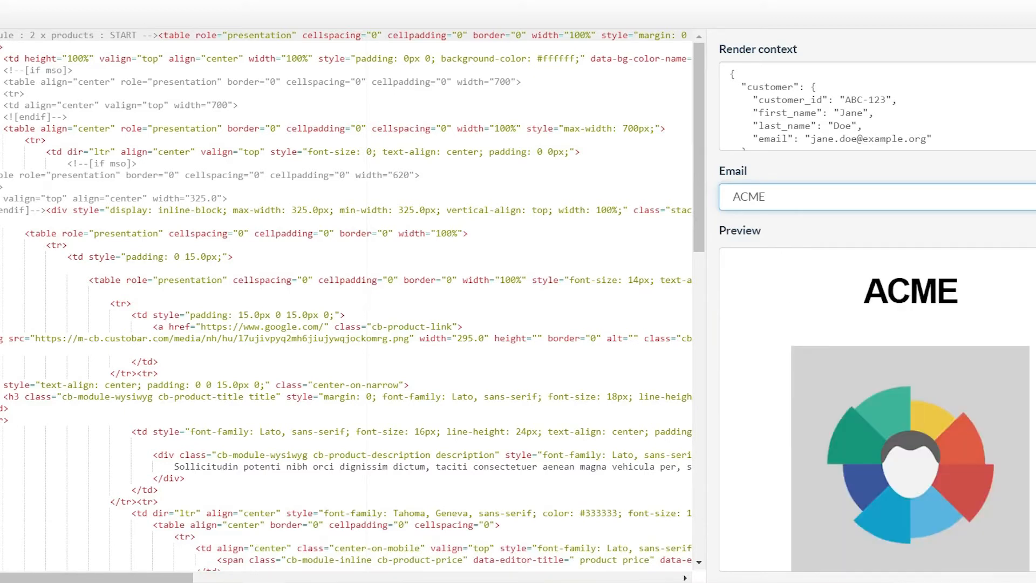
{"action": "scroll", "coordinate": [910, 410], "scroll_direction": "down", "scroll_amount": 3}
{"action": "scroll", "coordinate": [909, 410], "scroll_direction": "down", "scroll_amount": 5}
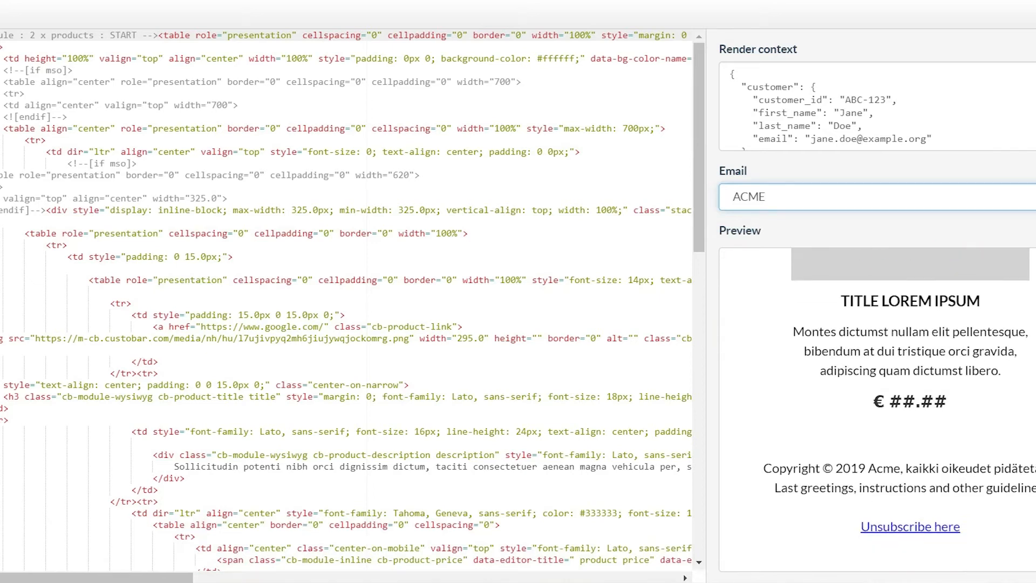
{"action": "scroll", "coordinate": [909, 410], "scroll_direction": "up", "scroll_amount": 5}
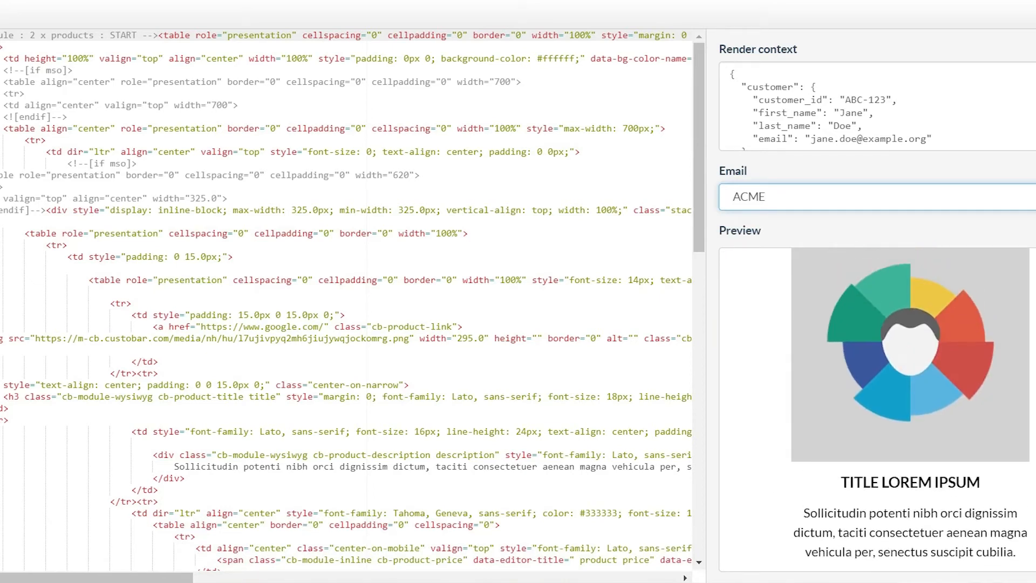
{"action": "scroll", "coordinate": [909, 410], "scroll_direction": "up", "scroll_amount": 3}
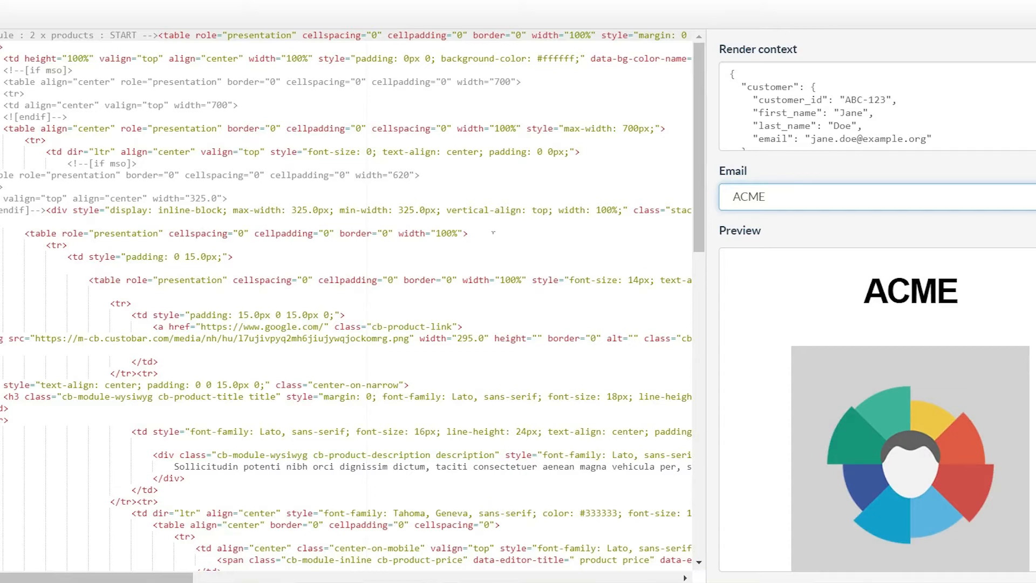
{"action": "scroll", "coordinate": [492, 233], "scroll_direction": "down", "scroll_amount": 5}
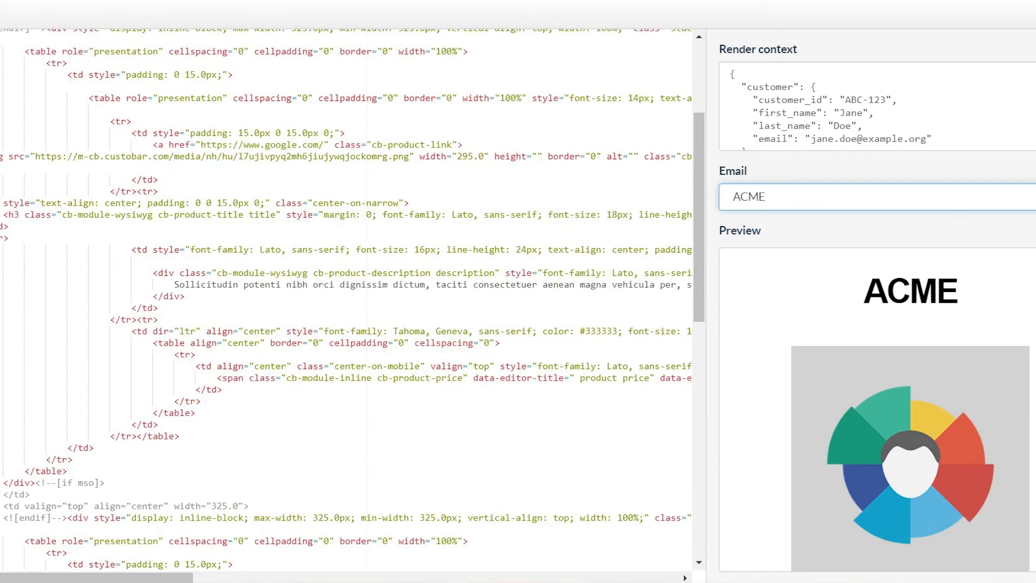
Step: Exit fullscreen and save the 2 x product module template
{"action": "left_click", "coordinate": [1035, 14]}
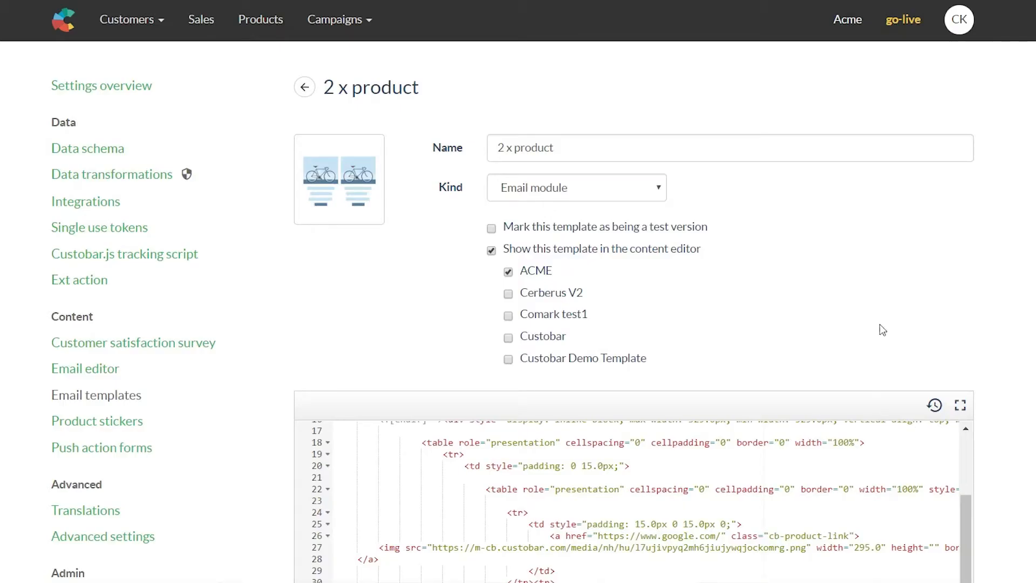
{"action": "scroll", "coordinate": [884, 318], "scroll_direction": "down", "scroll_amount": 9}
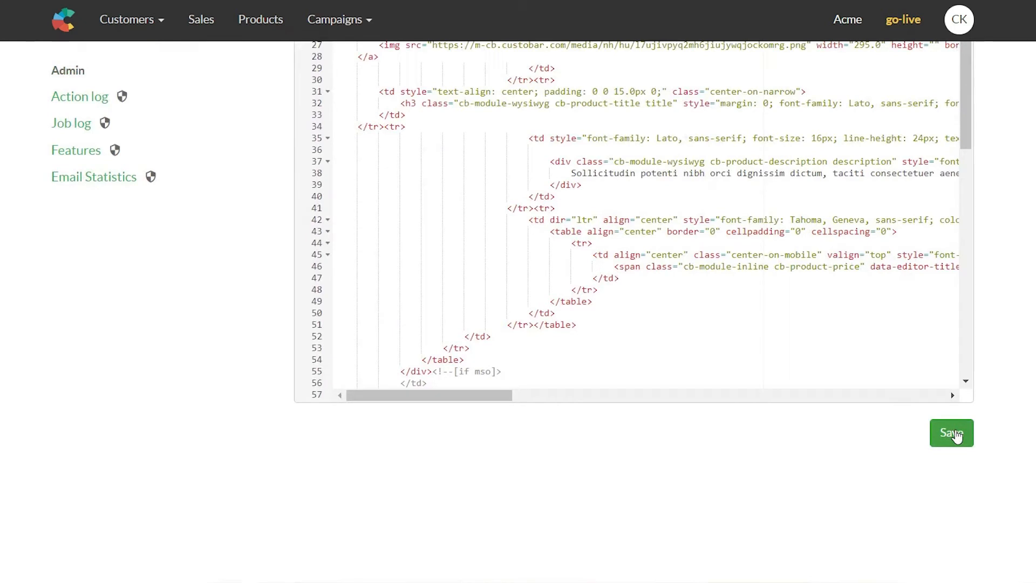
{"action": "left_click", "coordinate": [953, 433]}
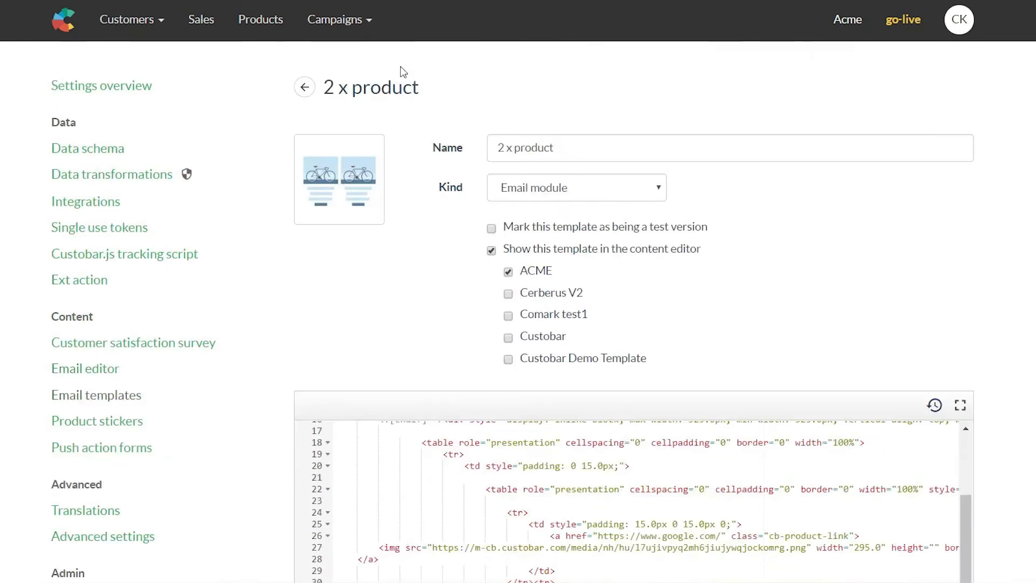
Step: Refresh and return to the campaign email's Content creation editor
{"action": "scroll", "coordinate": [425, 85], "scroll_direction": "down", "scroll_amount": 2}
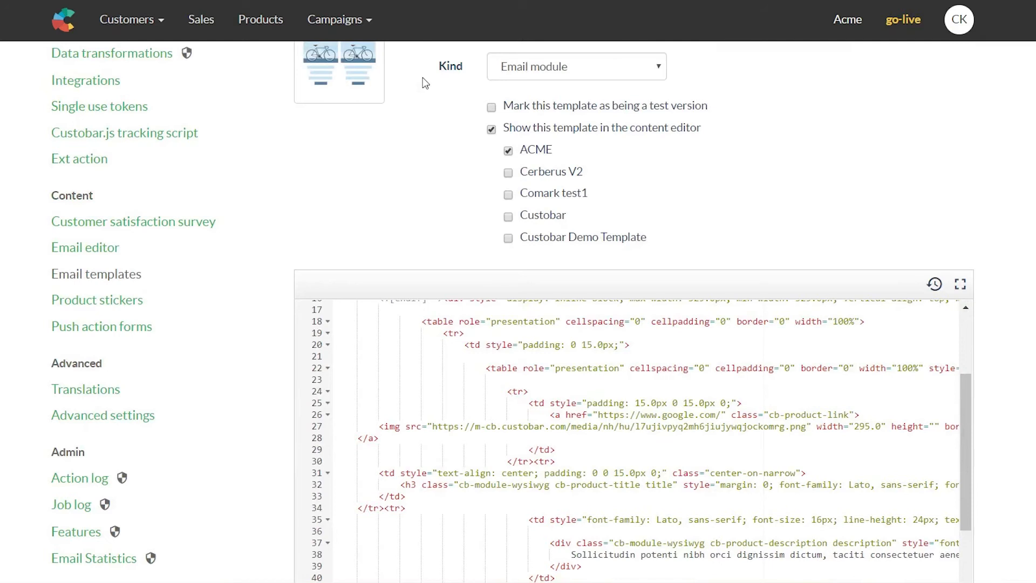
{"action": "key", "text": "F5"}
{"action": "left_click", "coordinate": [415, 85]}
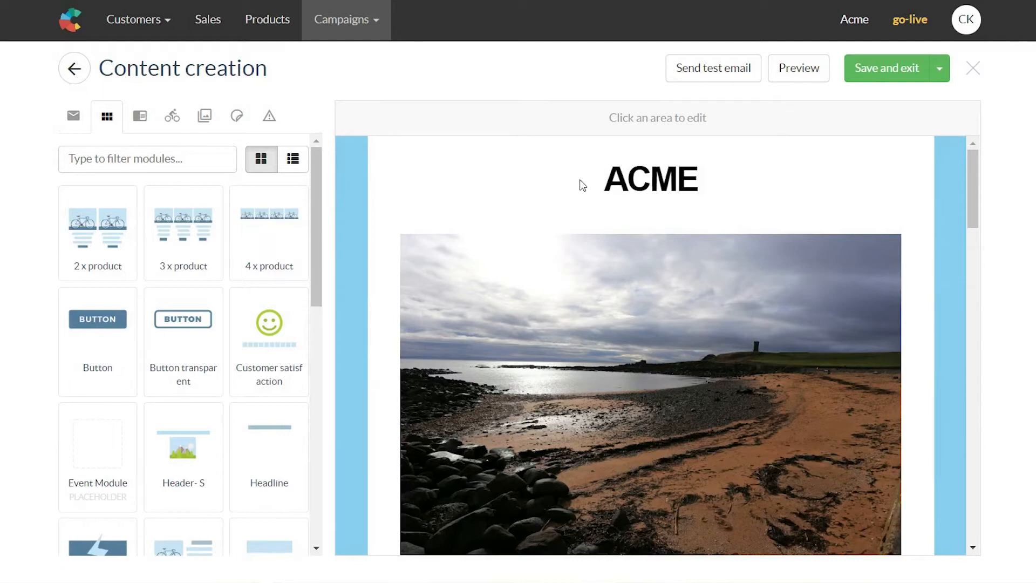
Step: Search the Products catalogue for 're' and drop The Reality Dysfunction into the first product slot
{"action": "scroll", "coordinate": [590, 253], "scroll_direction": "down", "scroll_amount": 10}
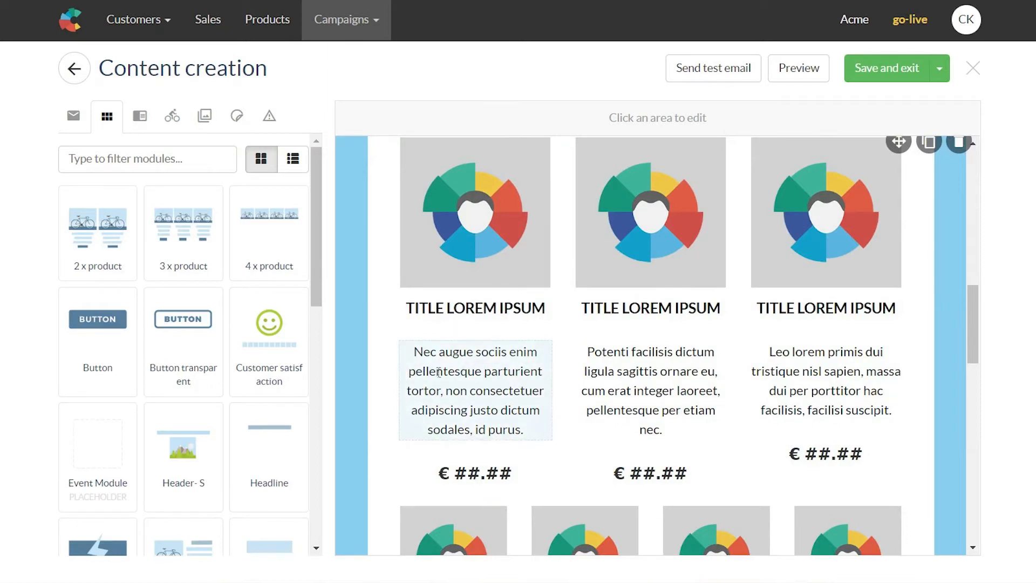
{"action": "left_click", "coordinate": [173, 120]}
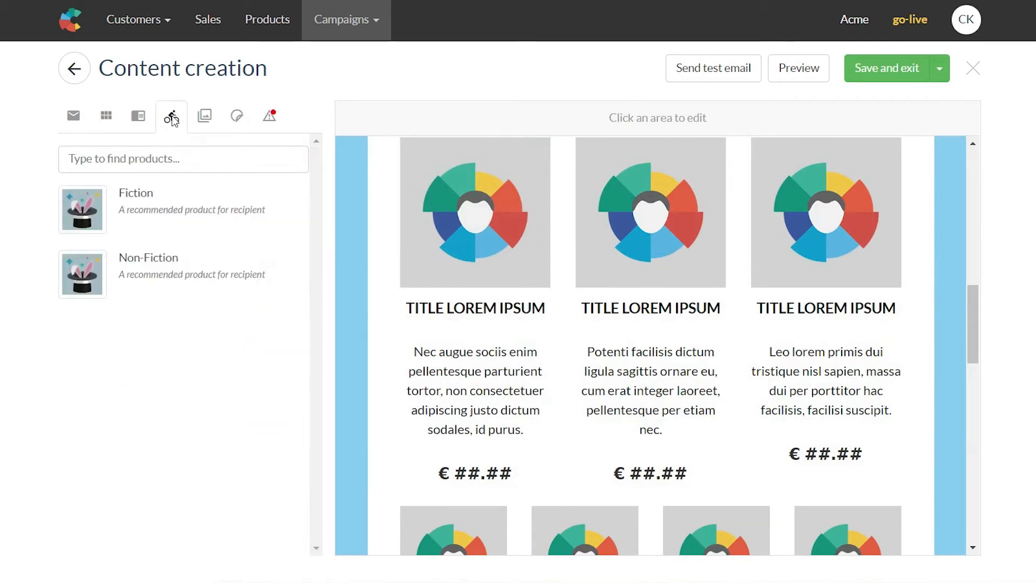
{"action": "left_click", "coordinate": [178, 160]}
{"action": "type", "text": "r"}
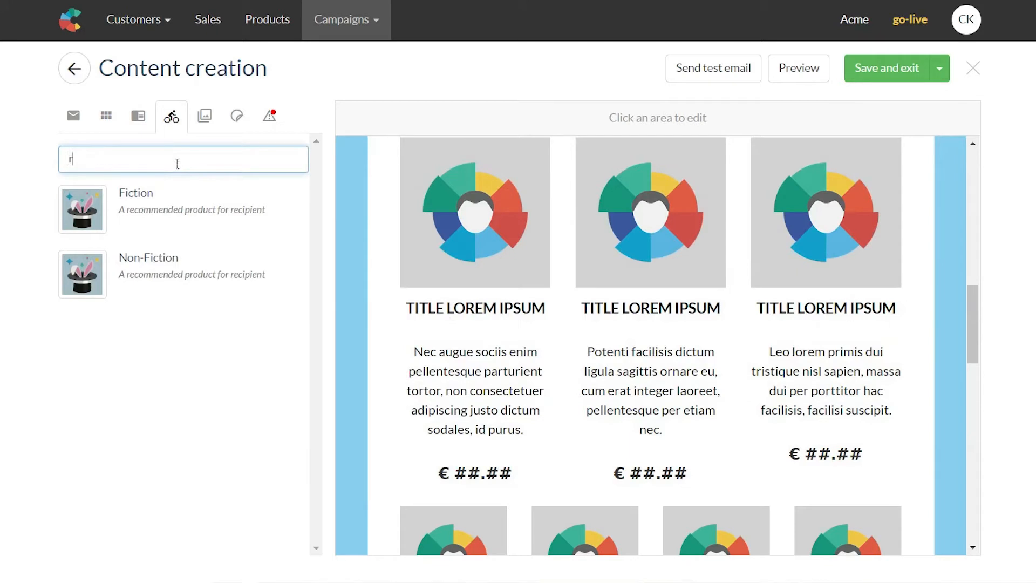
{"action": "type", "text": "e"}
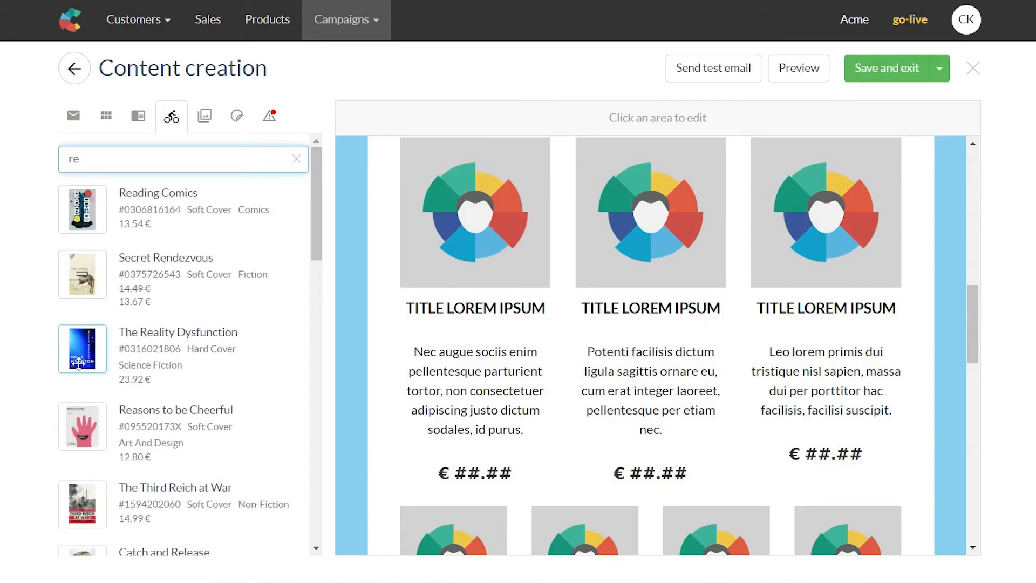
{"action": "left_click_drag", "start_coordinate": [78, 362], "coordinate": [488, 246]}
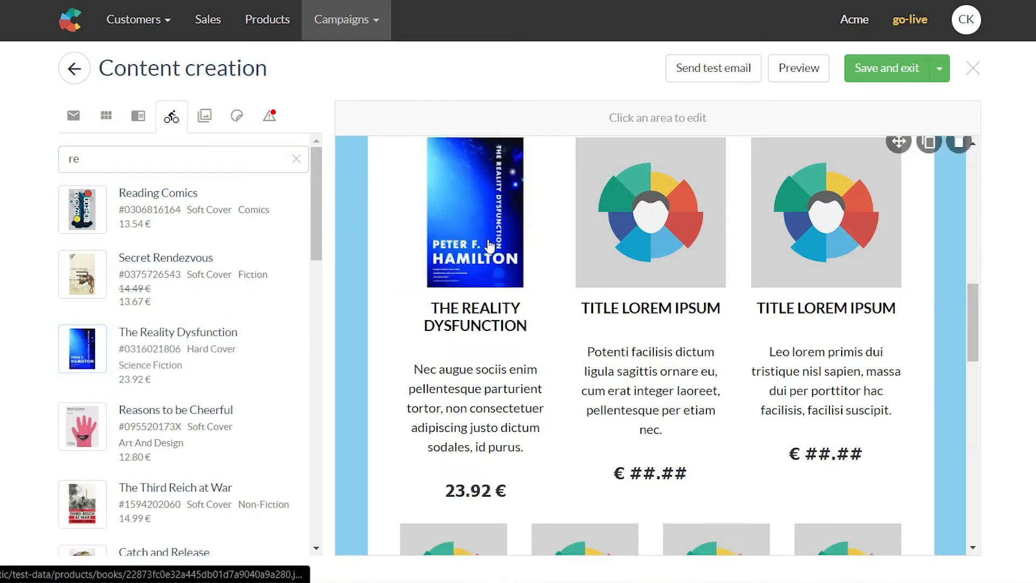
{"action": "scroll", "coordinate": [488, 245], "scroll_direction": "up", "scroll_amount": 2}
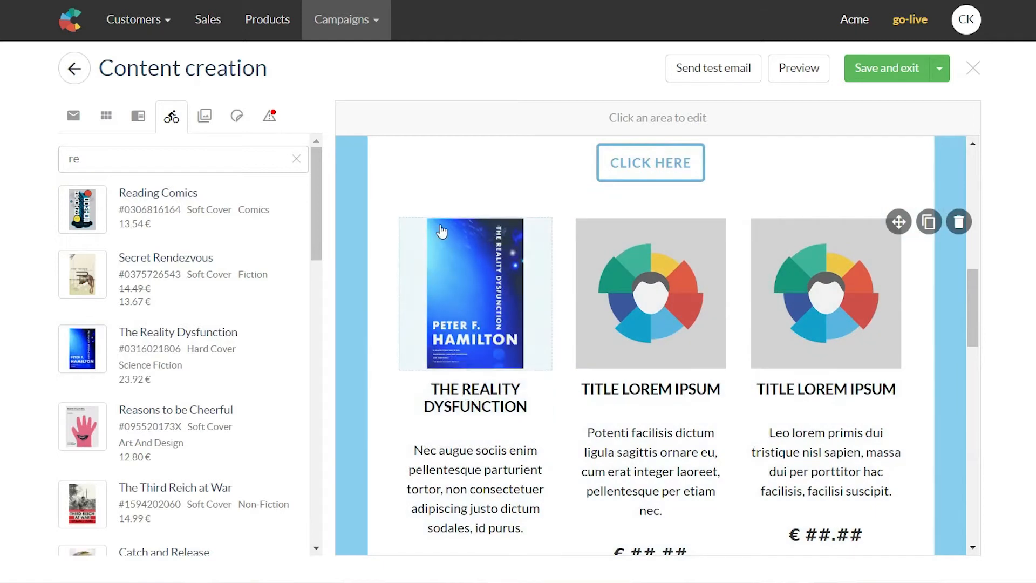
{"action": "scroll", "coordinate": [482, 211], "scroll_direction": "down", "scroll_amount": 2}
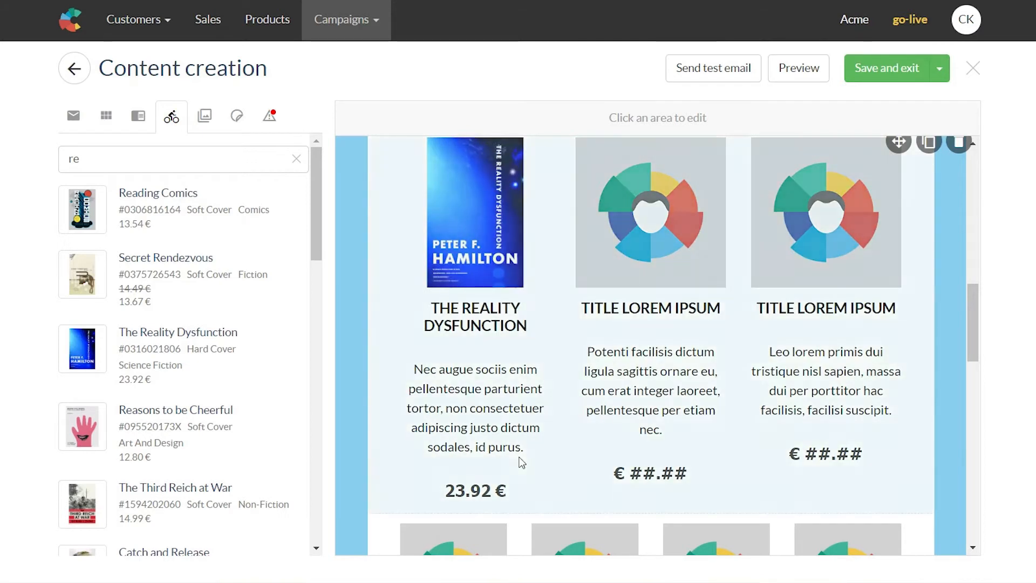
Step: Delete the first product's placeholder description and the euro sign from its 23.92 price
{"action": "left_click", "coordinate": [521, 427]}
{"action": "left_click_drag", "start_coordinate": [538, 458], "coordinate": [393, 348]}
{"action": "left_click", "coordinate": [439, 392]}
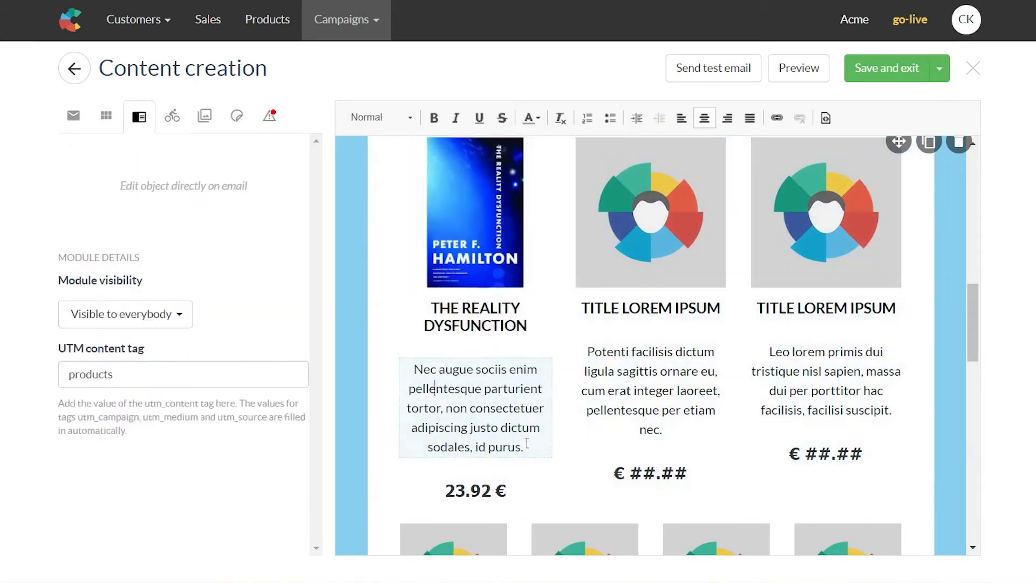
{"action": "left_click_drag", "start_coordinate": [522, 450], "coordinate": [395, 369]}
{"action": "key", "text": "BackSpace"}
{"action": "key", "text": "BackSpace"}
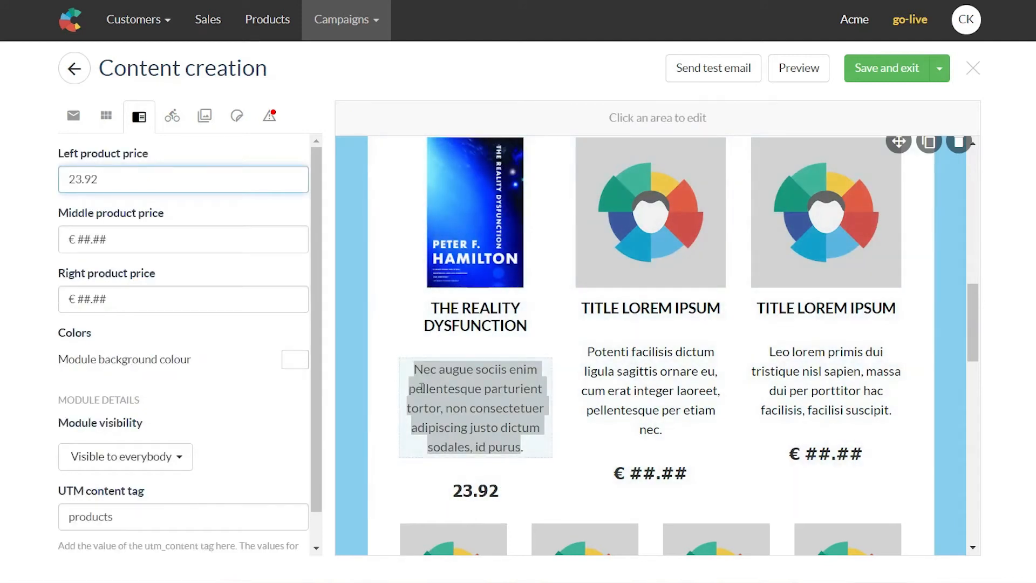
{"action": "left_click", "coordinate": [478, 379], "text": "shift"}
{"action": "key", "text": "BackSpace"}
{"action": "key", "text": "BackSpace"}
{"action": "key", "text": "BackSpace"}
{"action": "key", "text": "BackSpace"}
{"action": "key", "text": "BackSpace"}
{"action": "key", "text": "BackSpace"}
{"action": "key", "text": "BackSpace"}
{"action": "key", "text": "BackSpace"}
{"action": "key", "text": "BackSpace"}
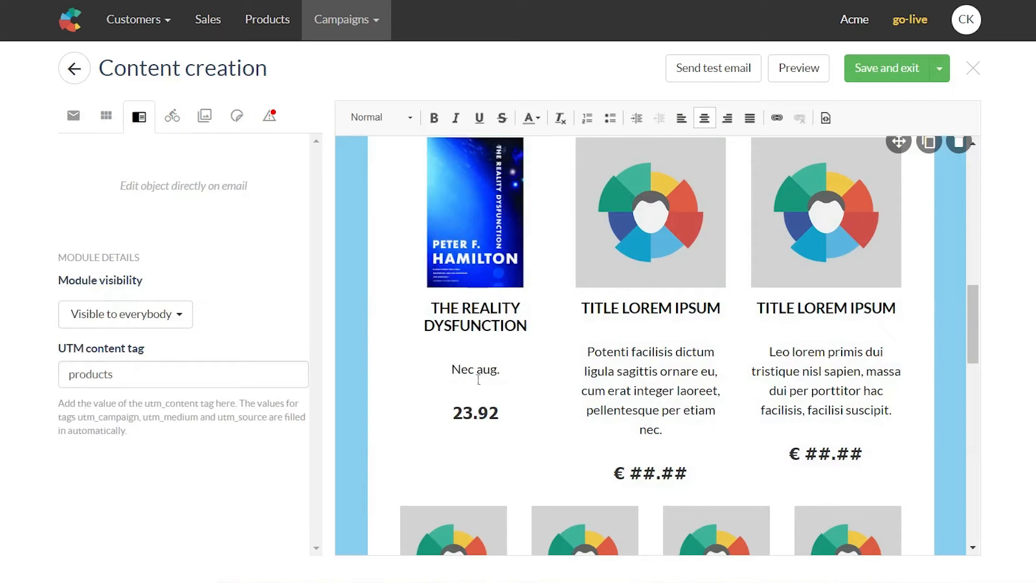
{"action": "key", "text": "BackSpace"}
{"action": "key", "text": "BackSpace"}
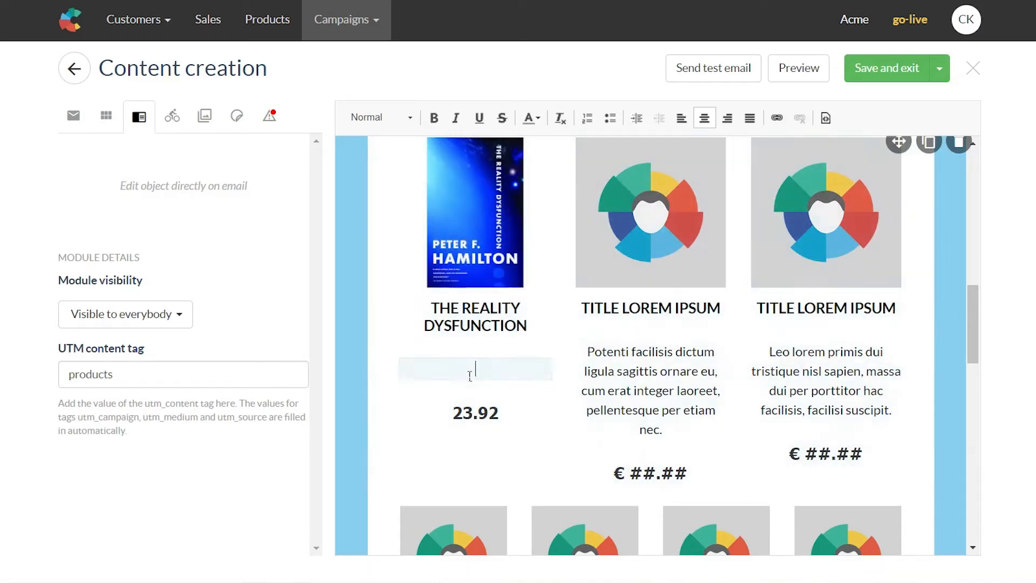
Step: Replace the middle product's ##.## price placeholder with 24
{"action": "scroll", "coordinate": [469, 375], "scroll_direction": "up", "scroll_amount": 1}
{"action": "scroll", "coordinate": [458, 458], "scroll_direction": "down", "scroll_amount": 1}
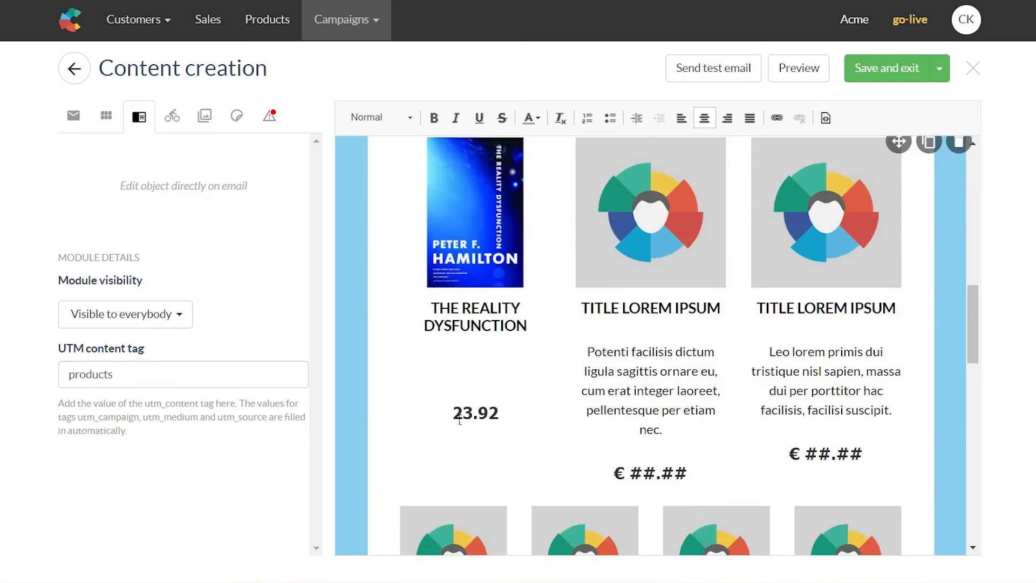
{"action": "scroll", "coordinate": [497, 358], "scroll_direction": "up", "scroll_amount": 1}
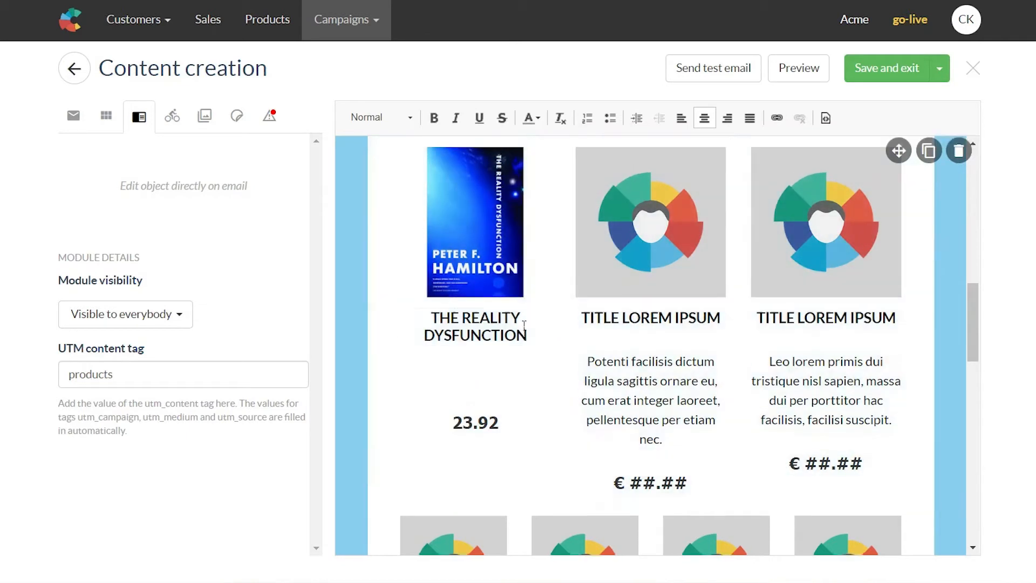
{"action": "scroll", "coordinate": [548, 390], "scroll_direction": "down", "scroll_amount": 1}
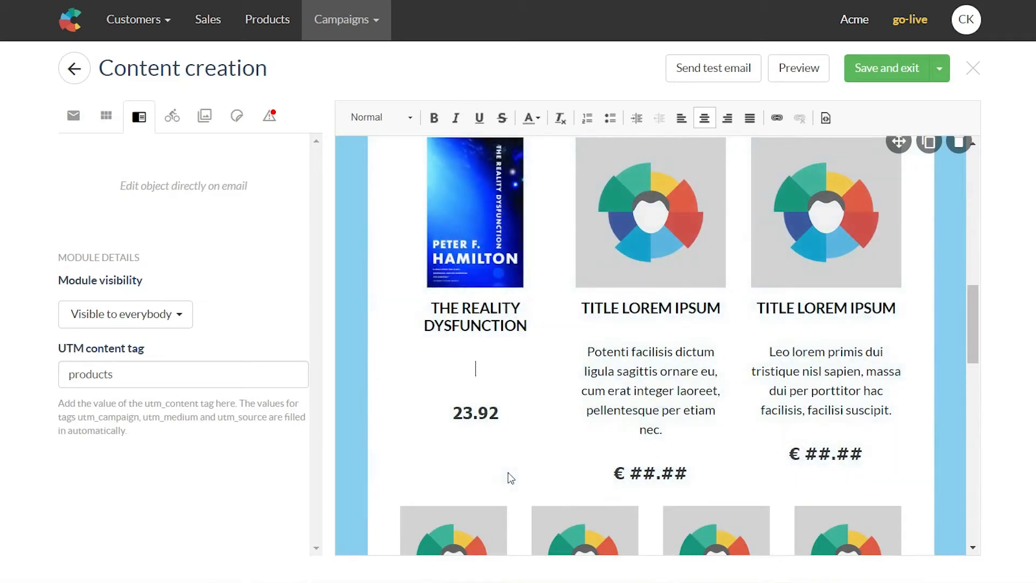
{"action": "scroll", "coordinate": [507, 472], "scroll_direction": "up", "scroll_amount": 2}
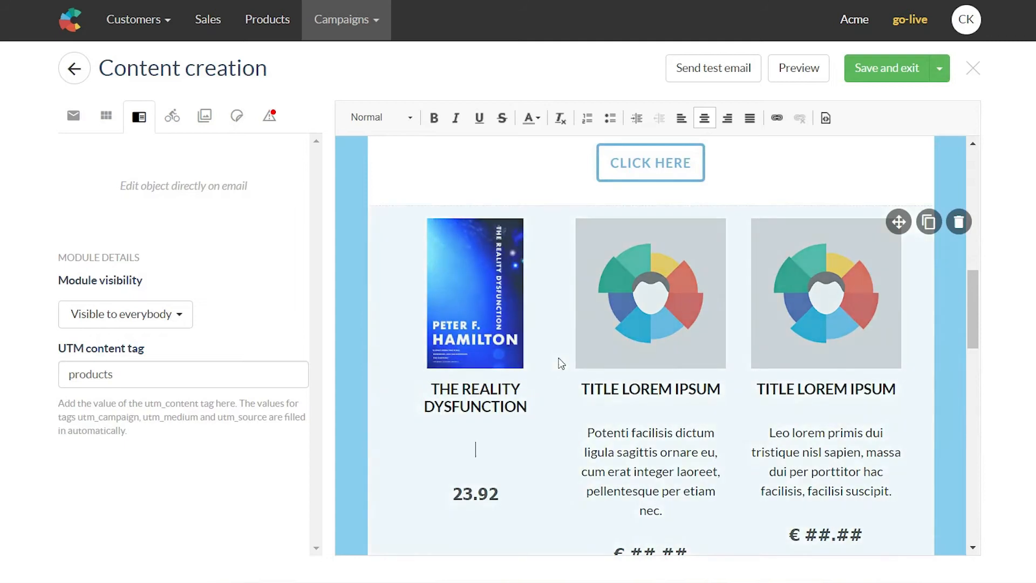
{"action": "left_click", "coordinate": [566, 339]}
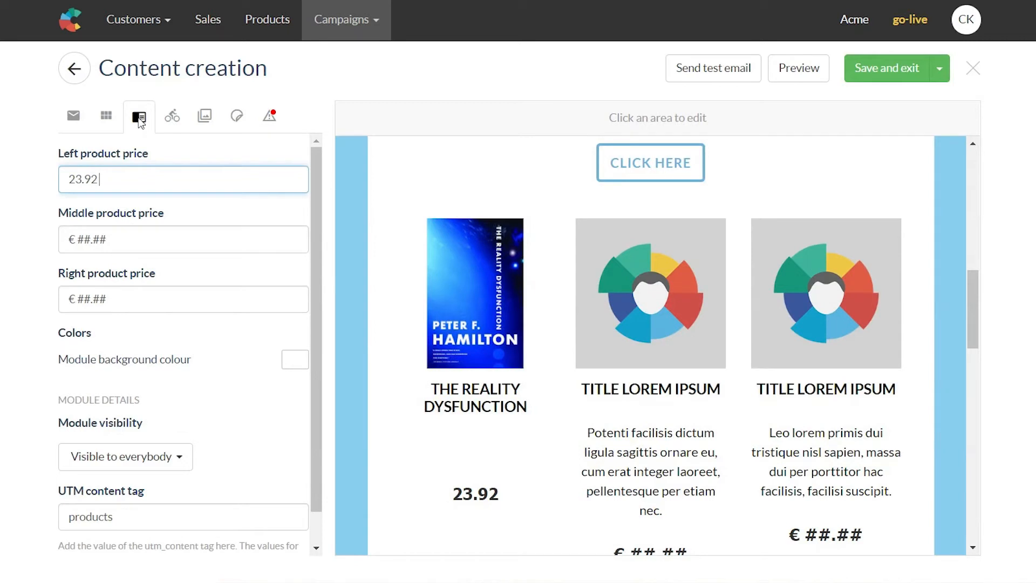
{"action": "scroll", "coordinate": [527, 305], "scroll_direction": "down", "scroll_amount": 2}
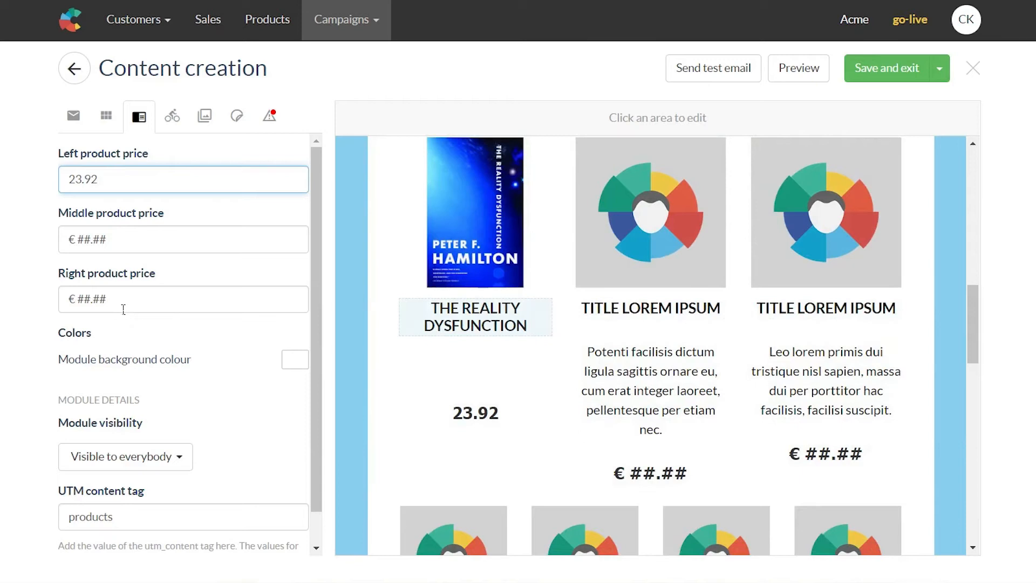
{"action": "left_click_drag", "start_coordinate": [127, 241], "coordinate": [82, 243]}
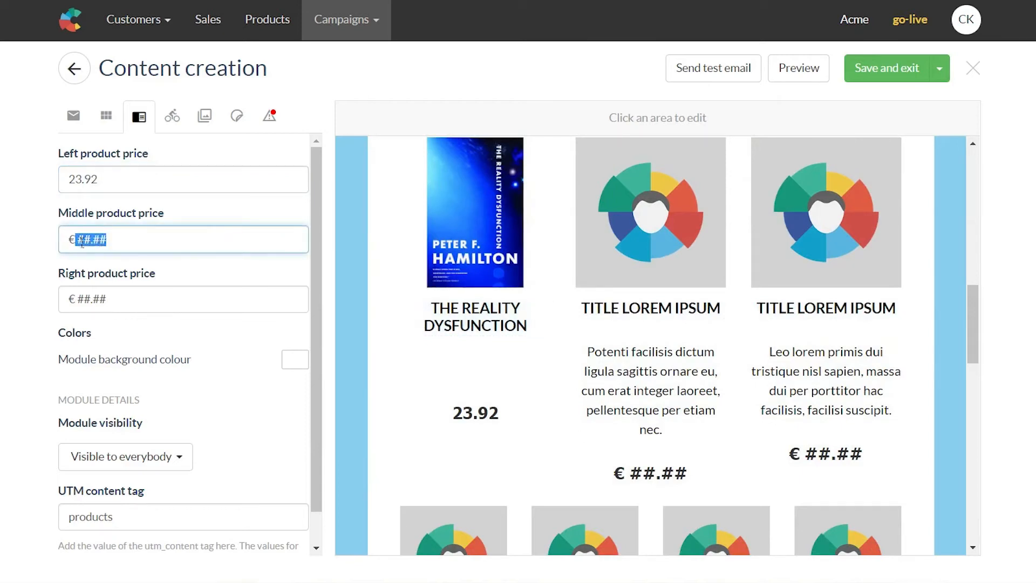
{"action": "type", "text": "24"}
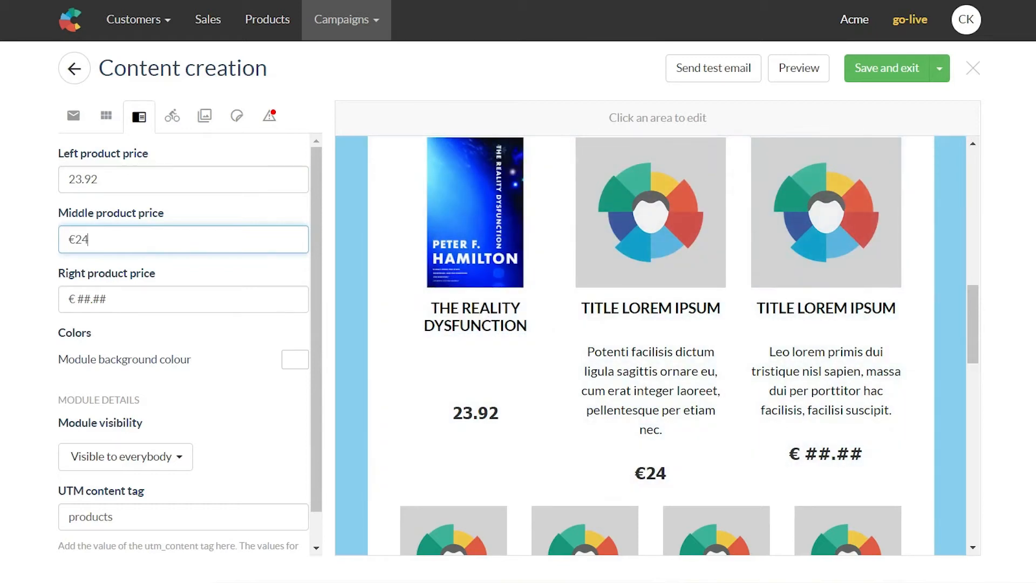
{"action": "scroll", "coordinate": [947, 358], "scroll_direction": "up", "scroll_amount": 2}
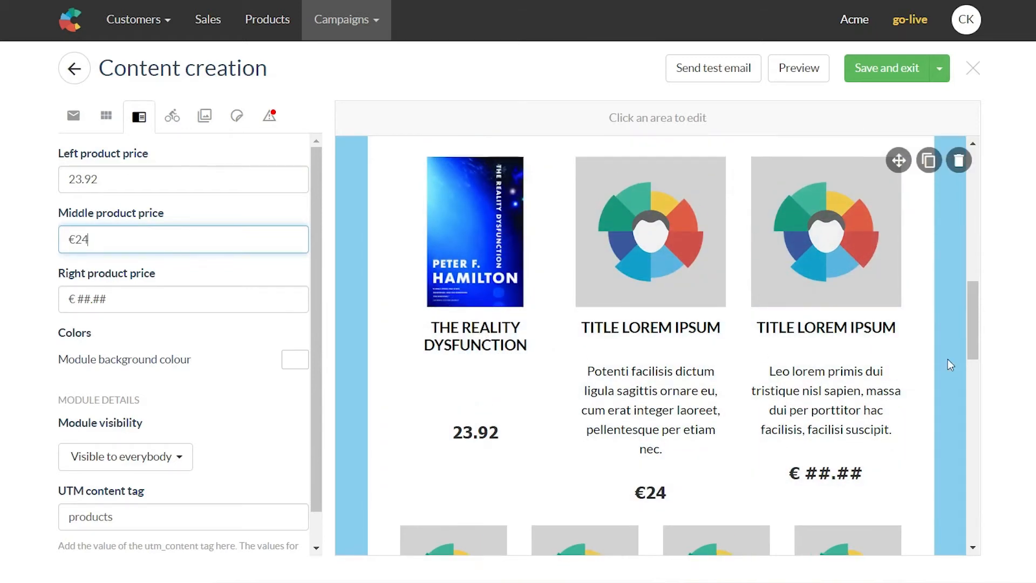
Step: Set the product module's background colour to hex #efefef
{"action": "left_click", "coordinate": [294, 359]}
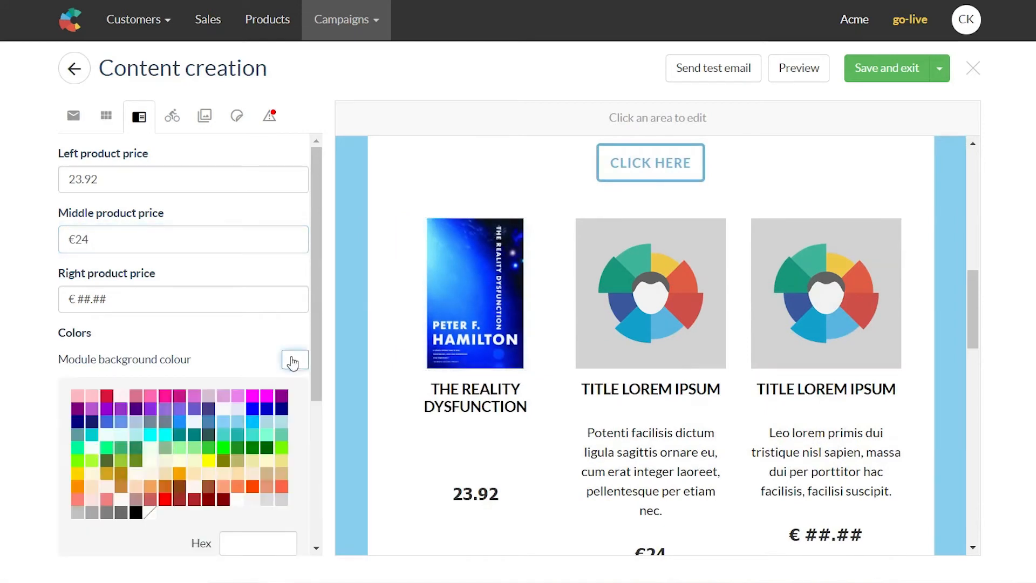
{"action": "scroll", "coordinate": [246, 400], "scroll_direction": "down", "scroll_amount": 3}
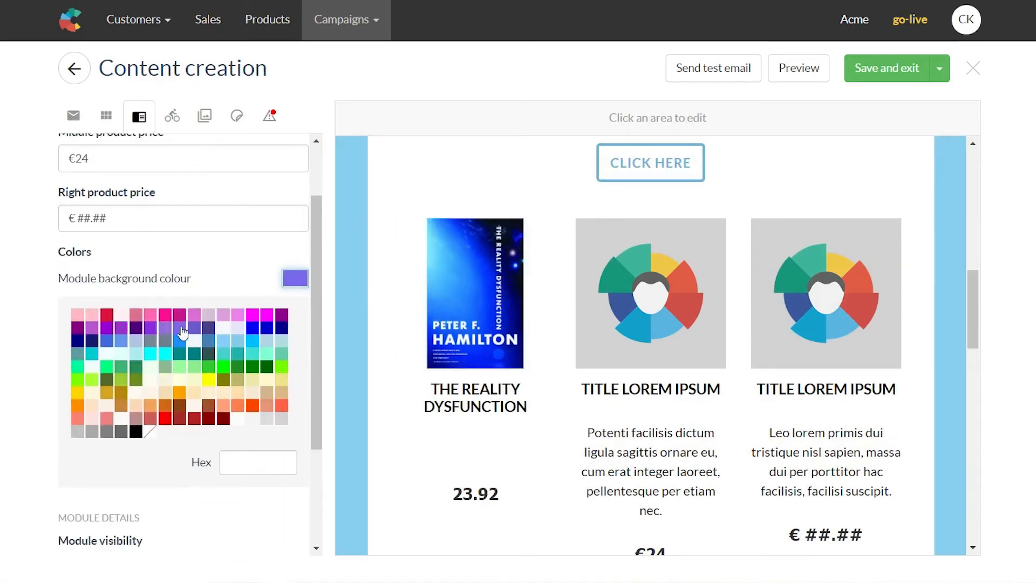
{"action": "left_click", "coordinate": [233, 473]}
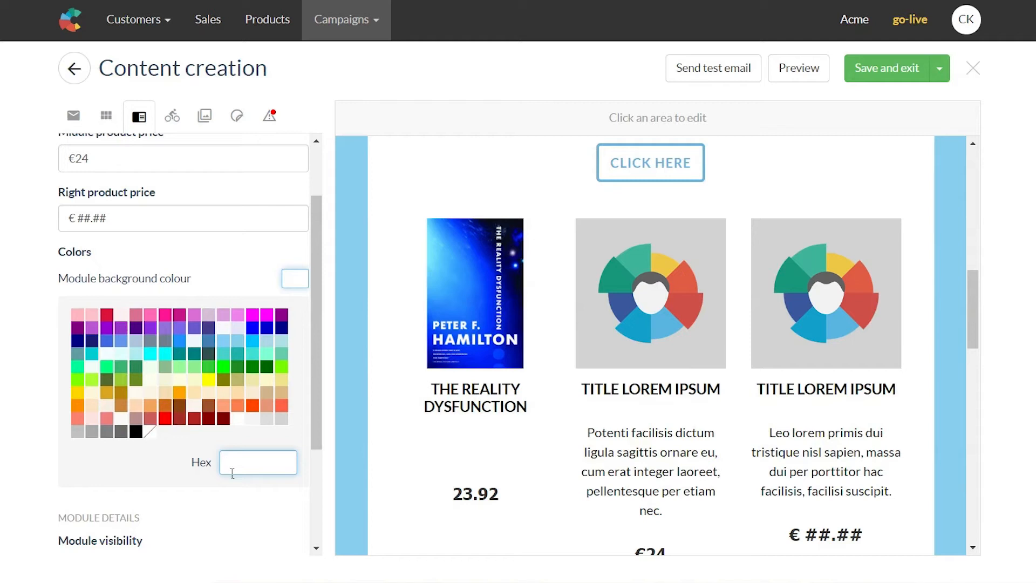
{"action": "type", "text": "#efefef"}
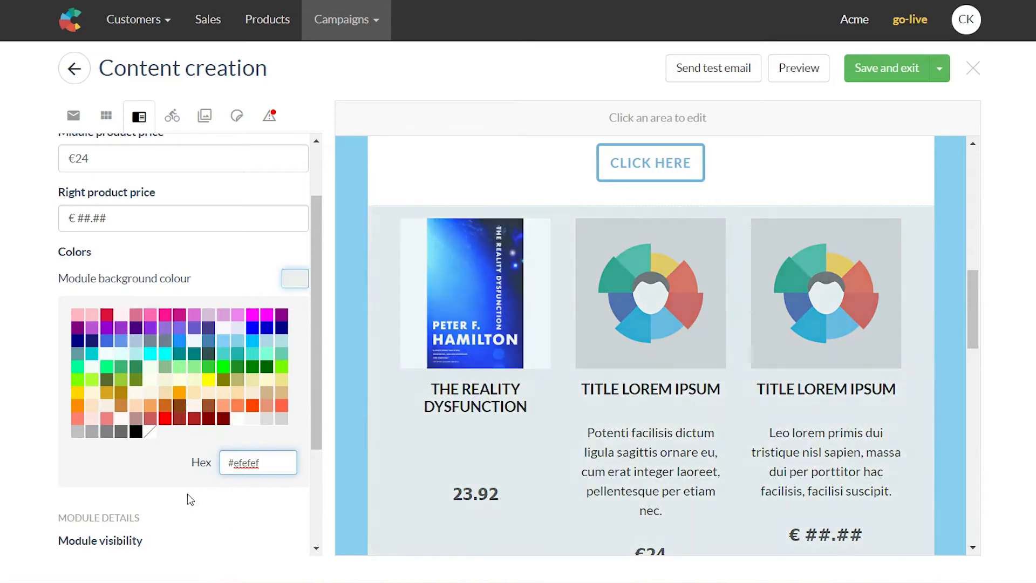
{"action": "scroll", "coordinate": [224, 430], "scroll_direction": "down", "scroll_amount": 2}
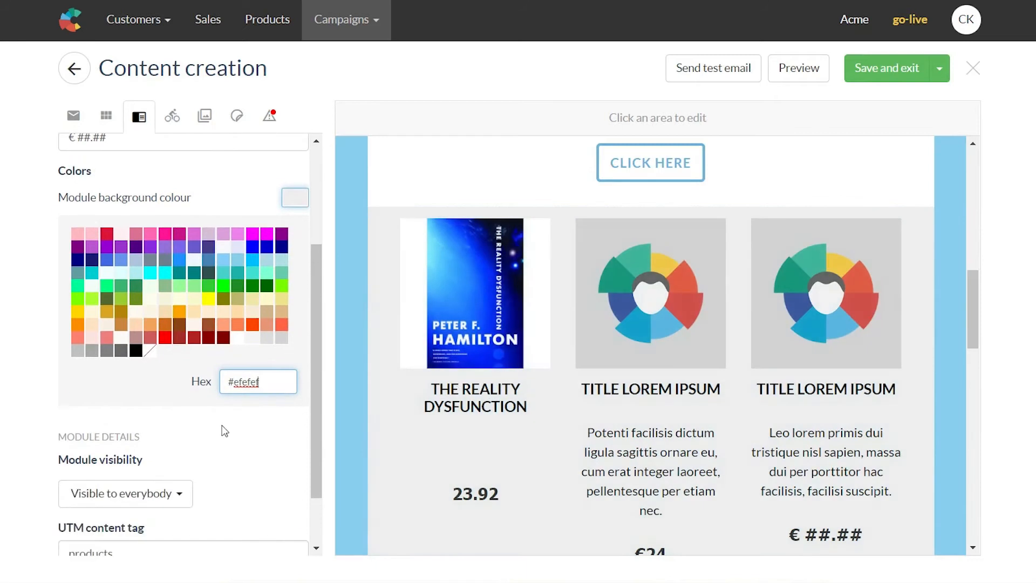
{"action": "scroll", "coordinate": [167, 411], "scroll_direction": "down", "scroll_amount": 1}
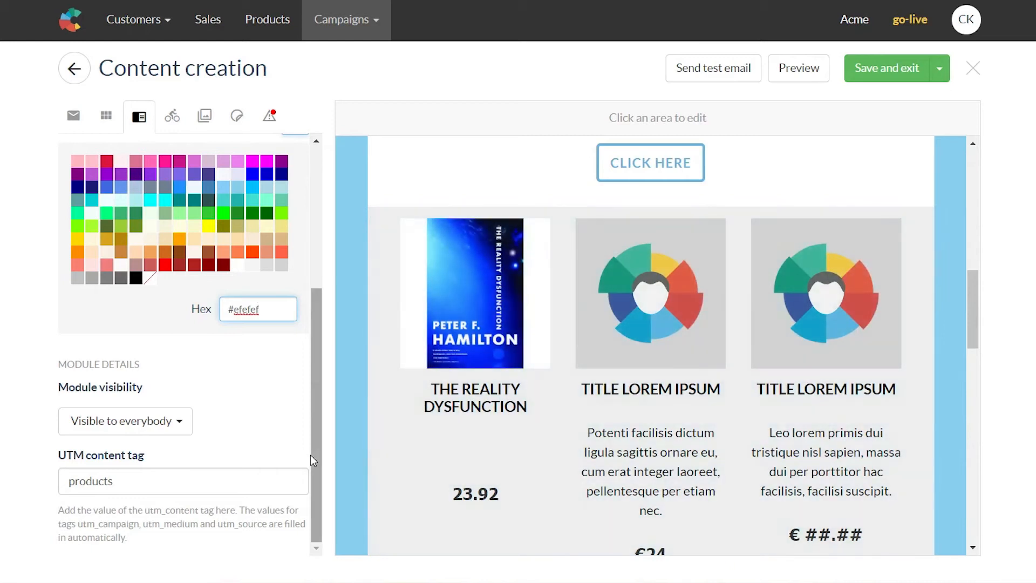
{"action": "left_click", "coordinate": [161, 431]}
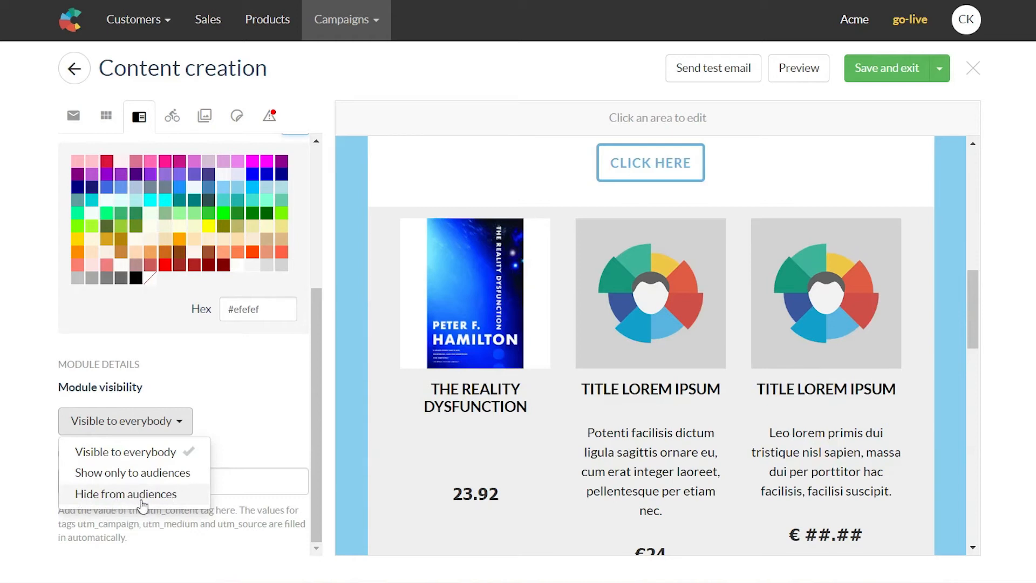
{"action": "left_click", "coordinate": [125, 475]}
{"action": "scroll", "coordinate": [215, 399], "scroll_direction": "down", "scroll_amount": 3}
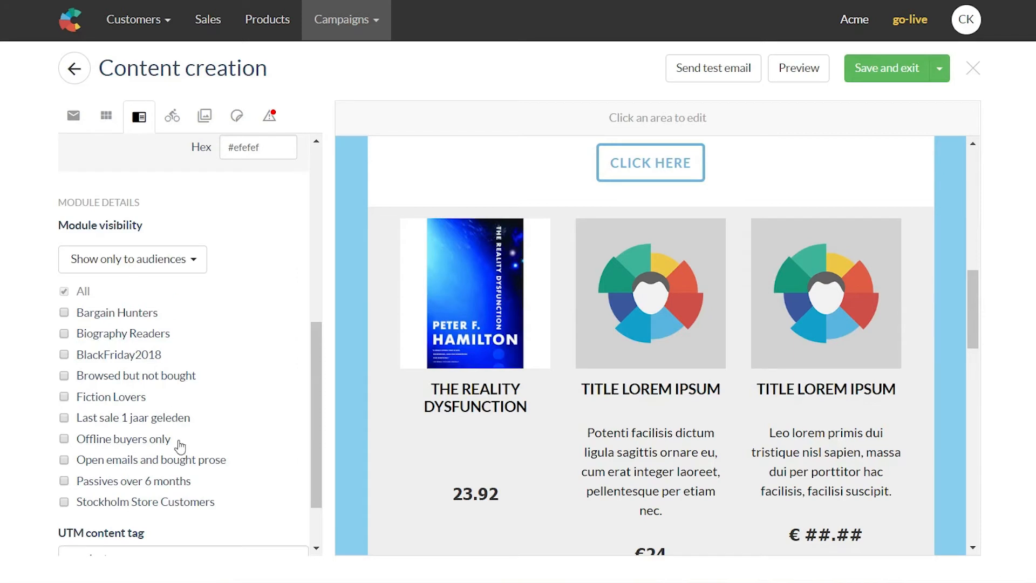
{"action": "left_click", "coordinate": [64, 502]}
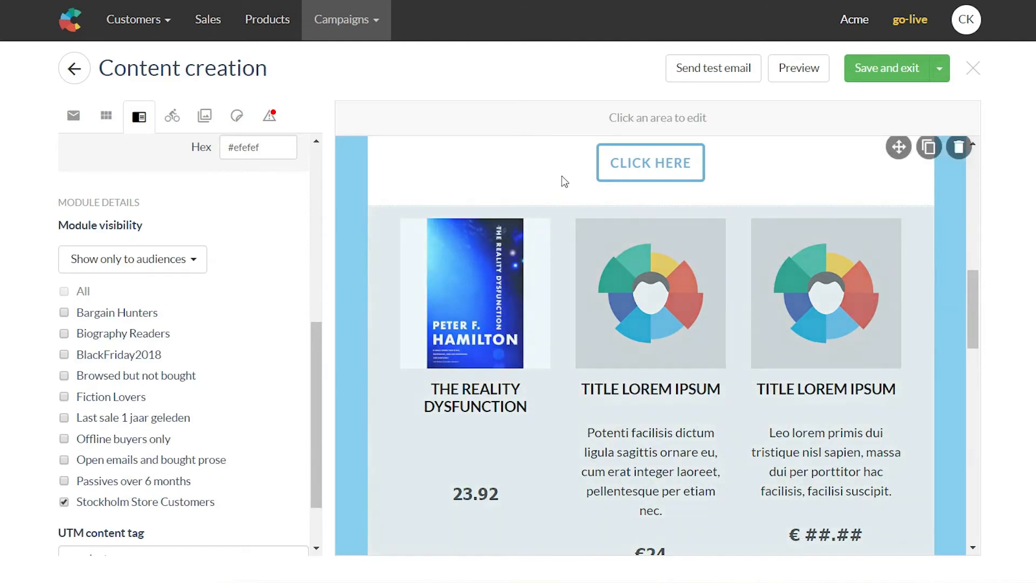
{"action": "scroll", "coordinate": [636, 299], "scroll_direction": "up", "scroll_amount": 5}
{"action": "scroll", "coordinate": [678, 292], "scroll_direction": "down", "scroll_amount": 8}
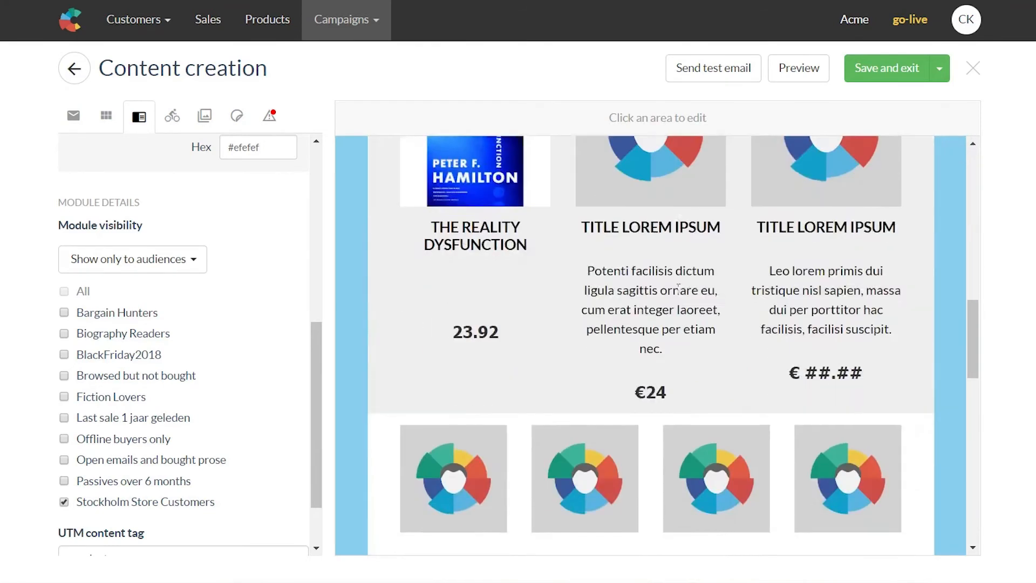
{"action": "scroll", "coordinate": [678, 288], "scroll_direction": "down", "scroll_amount": 3}
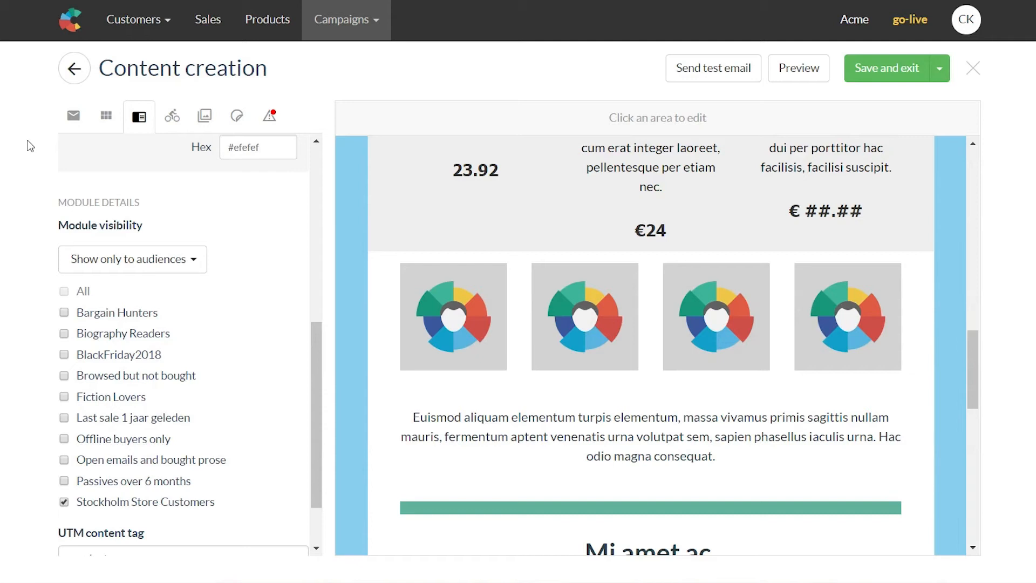
Step: Enter 'New releases!' as the email subject in the email settings
{"action": "left_click", "coordinate": [79, 122]}
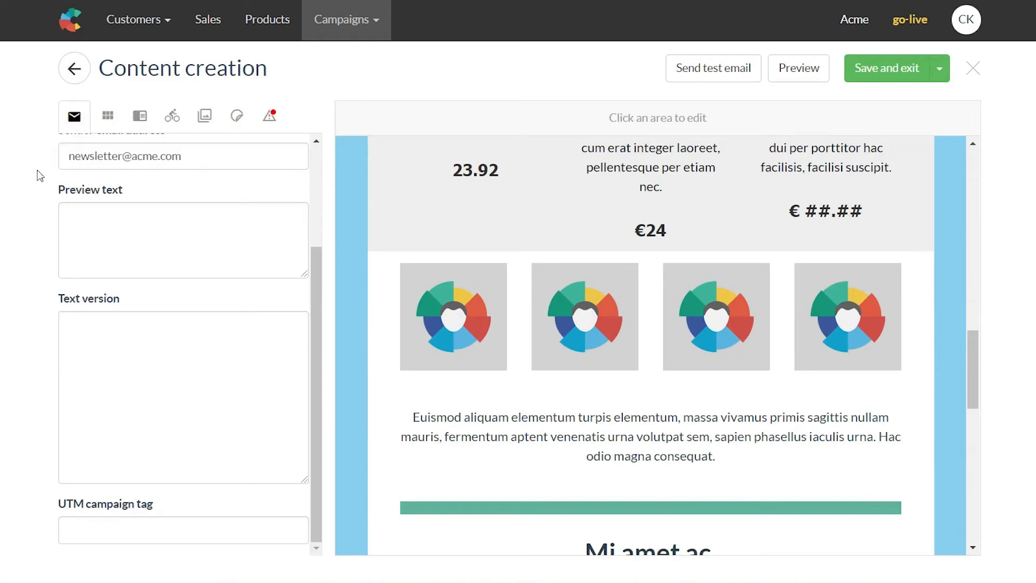
{"action": "left_click_drag", "start_coordinate": [317, 331], "coordinate": [316, 222]}
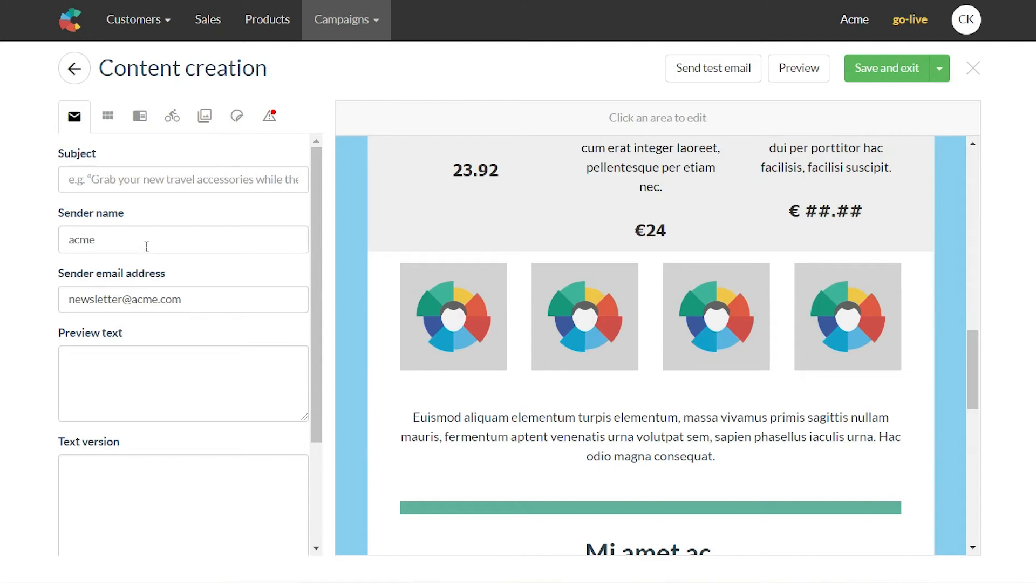
{"action": "left_click", "coordinate": [965, 19]}
{"action": "mouse_move", "coordinate": [954, 160]}
{"action": "left_click", "coordinate": [123, 186]}
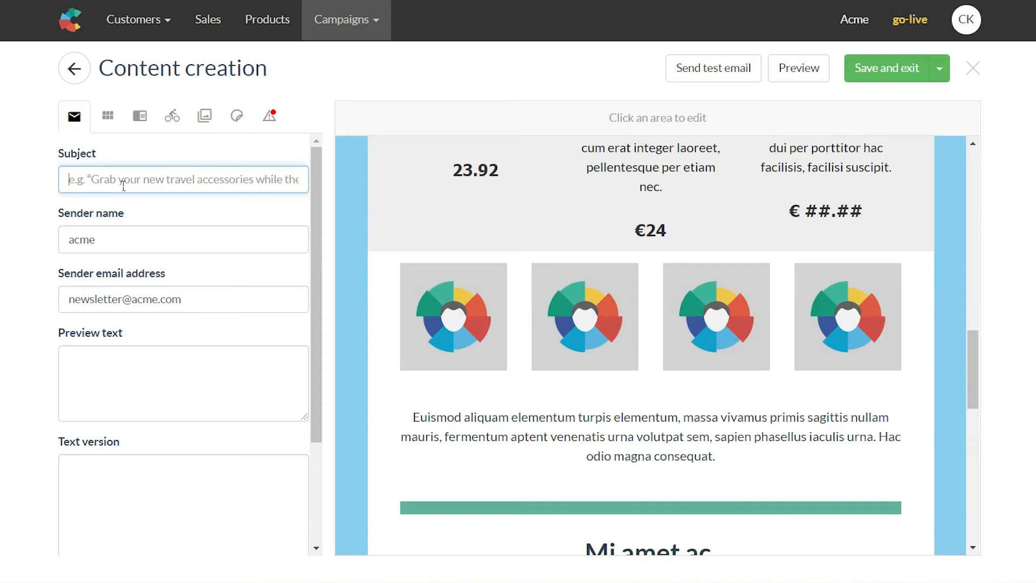
{"action": "type", "text": "New real"}
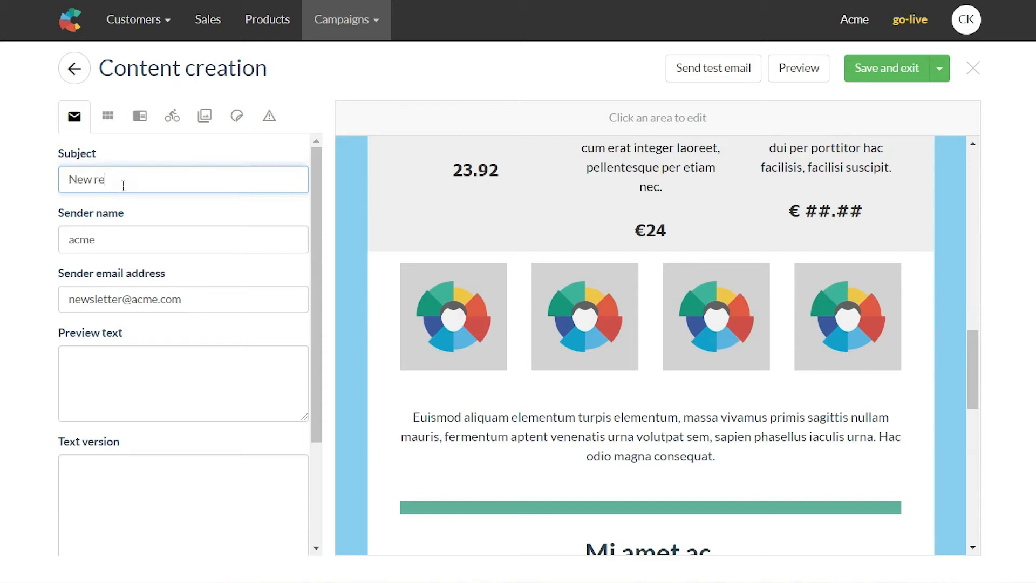
{"action": "key", "text": "BackSpace"}
{"action": "key", "text": "BackSpace"}
{"action": "type", "text": "ase"}
{"action": "key", "text": "BackSpace"}
{"action": "key", "text": "BackSpace"}
{"action": "key", "text": "BackSpace"}
{"action": "type", "text": "leases!"}
Step: Enter 'Discover our new products' as preview text and leave the UTM campaign tag blank
{"action": "left_click", "coordinate": [206, 396]}
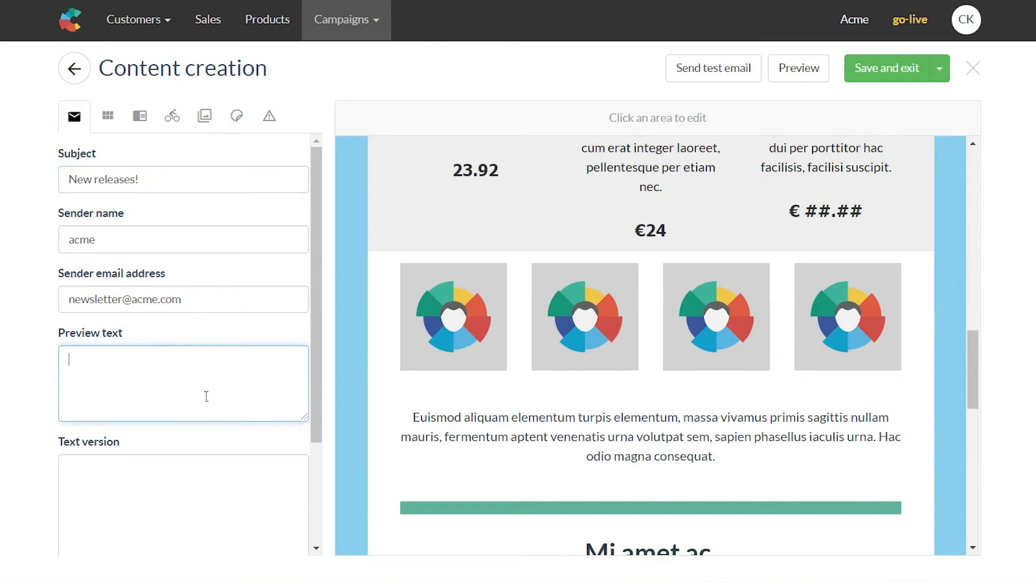
{"action": "type", "text": "Discover our new products!"}
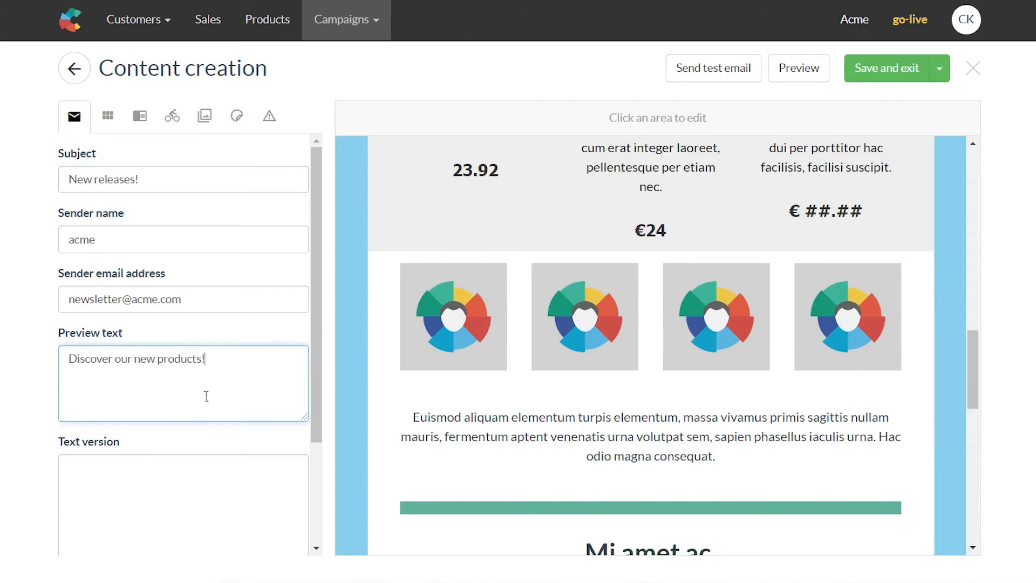
{"action": "left_click", "coordinate": [198, 506]}
{"action": "scroll", "coordinate": [179, 398], "scroll_direction": "down", "scroll_amount": 3}
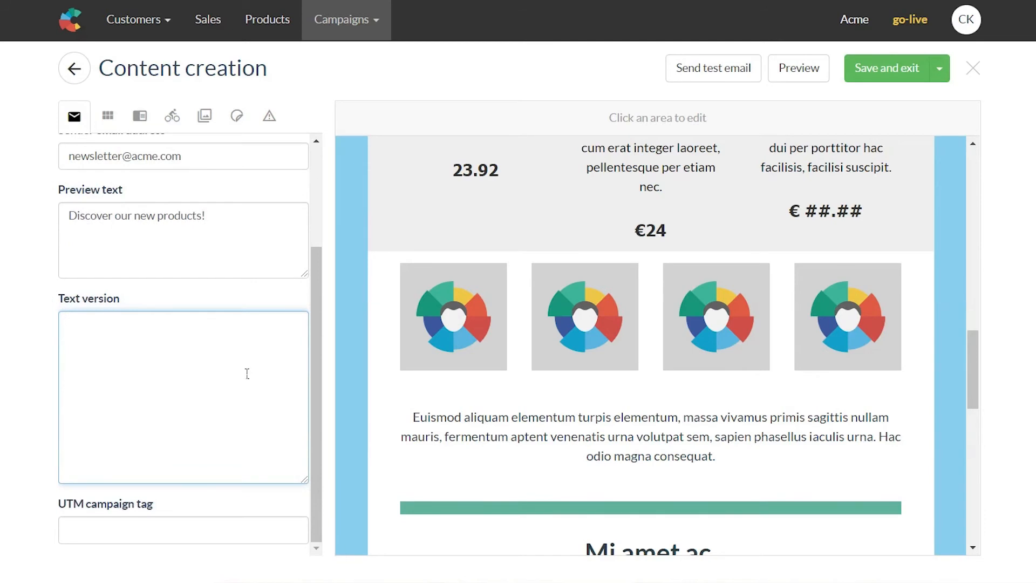
{"action": "scroll", "coordinate": [458, 363], "scroll_direction": "up", "scroll_amount": 3}
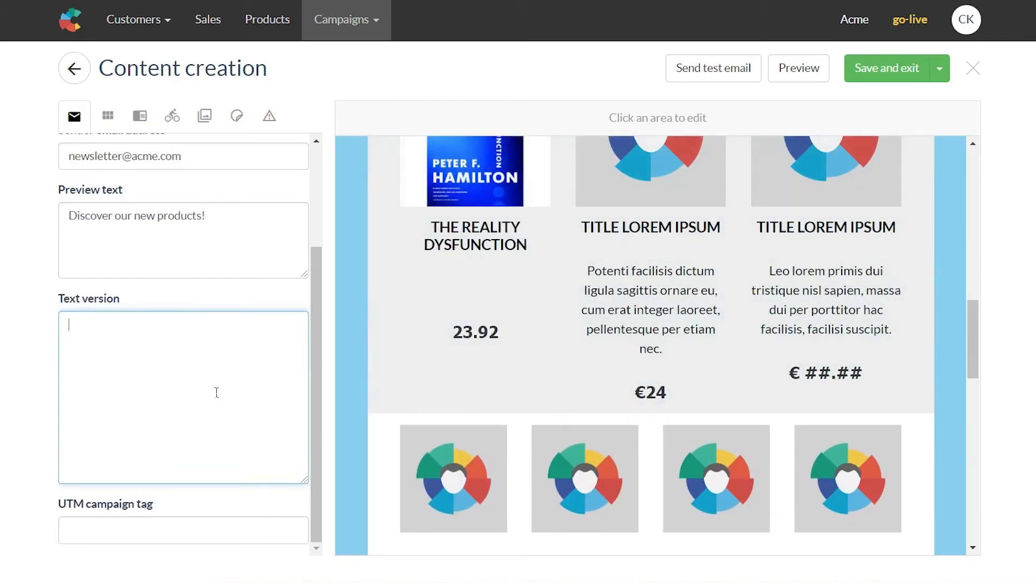
{"action": "scroll", "coordinate": [248, 407], "scroll_direction": "up", "scroll_amount": 2}
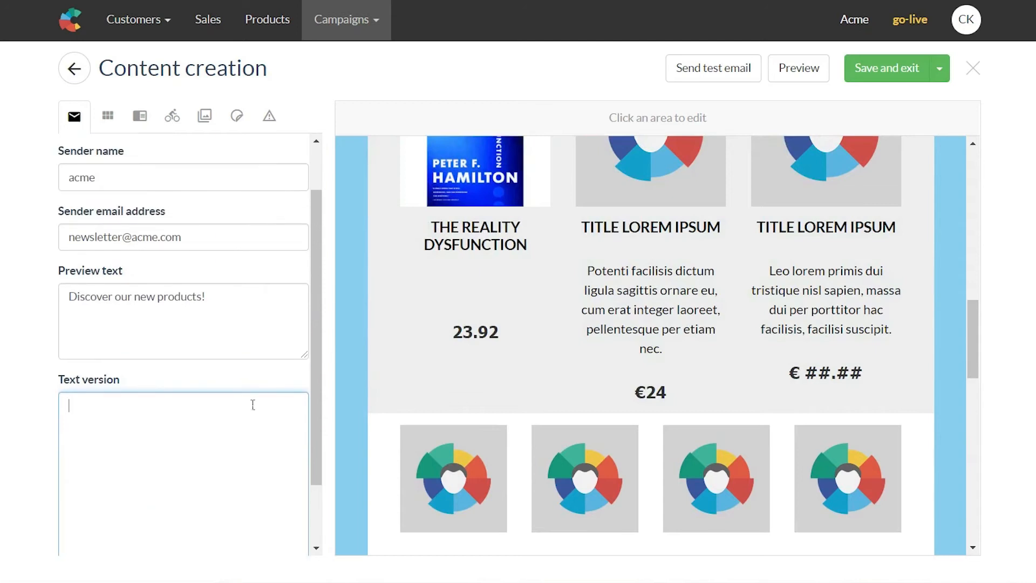
{"action": "scroll", "coordinate": [445, 342], "scroll_direction": "up", "scroll_amount": 1}
{"action": "scroll", "coordinate": [361, 407], "scroll_direction": "down", "scroll_amount": 2}
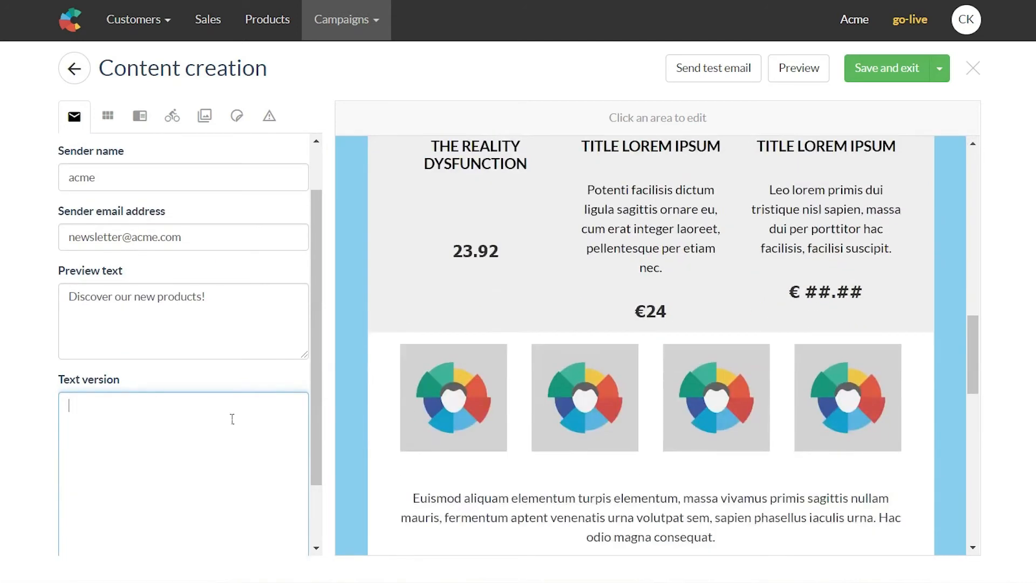
{"action": "scroll", "coordinate": [238, 430], "scroll_direction": "down", "scroll_amount": 2}
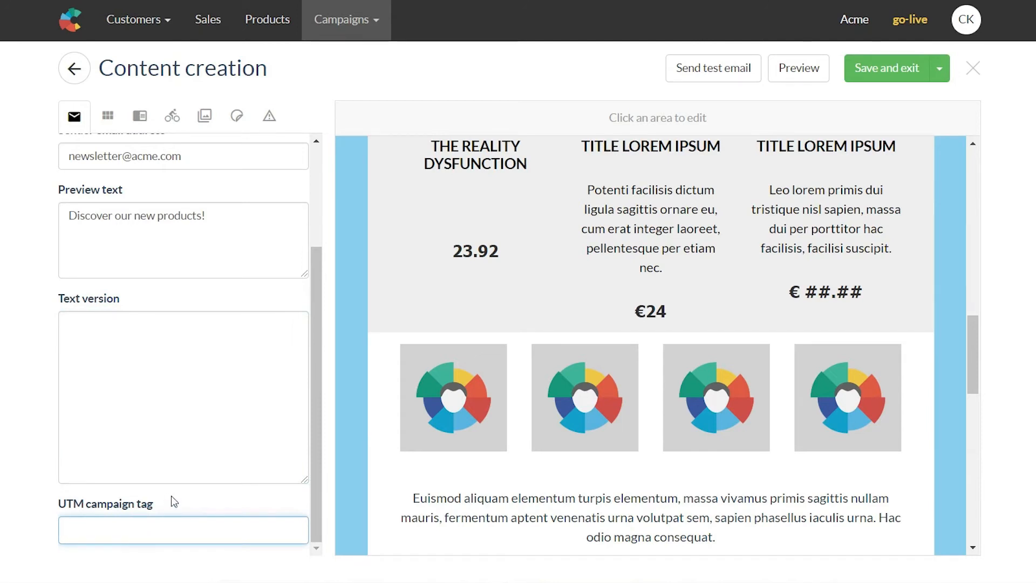
{"action": "left_click", "coordinate": [44, 525]}
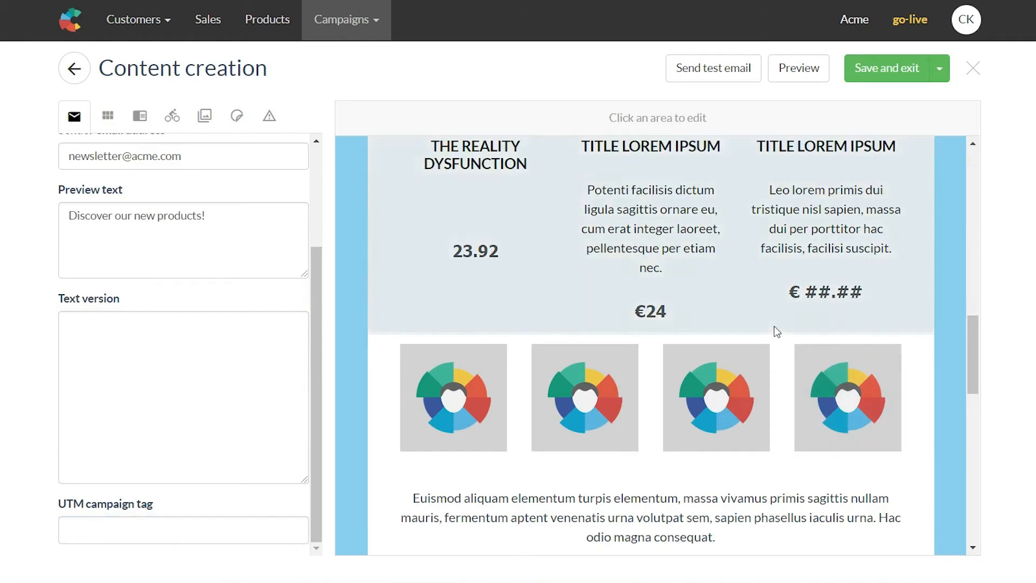
Step: Swap the top beach photo for the sprinting runner image from the Images library
{"action": "scroll", "coordinate": [777, 331], "scroll_direction": "up", "scroll_amount": 8}
{"action": "scroll", "coordinate": [777, 331], "scroll_direction": "up", "scroll_amount": 3}
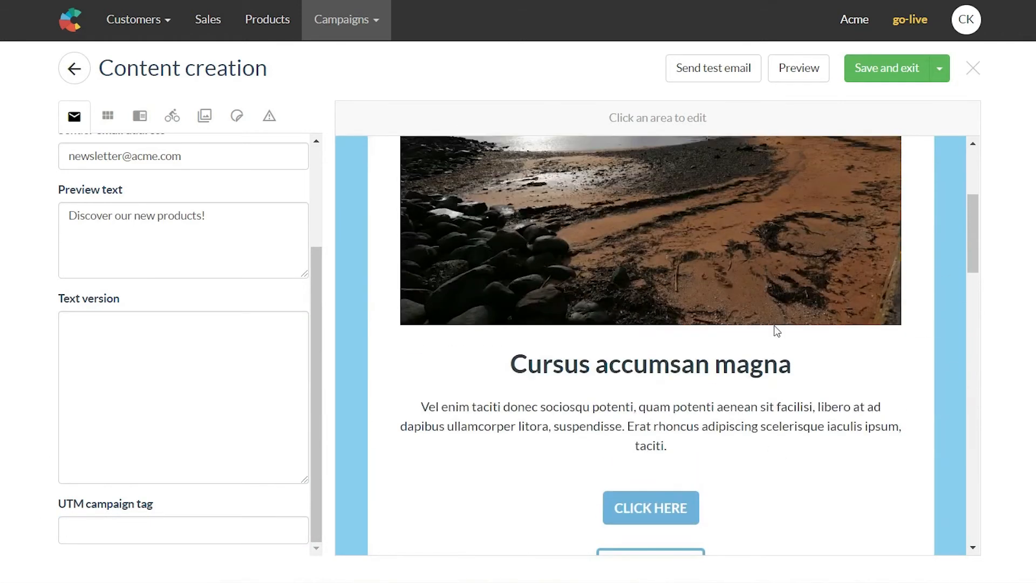
{"action": "scroll", "coordinate": [777, 332], "scroll_direction": "up", "scroll_amount": 5}
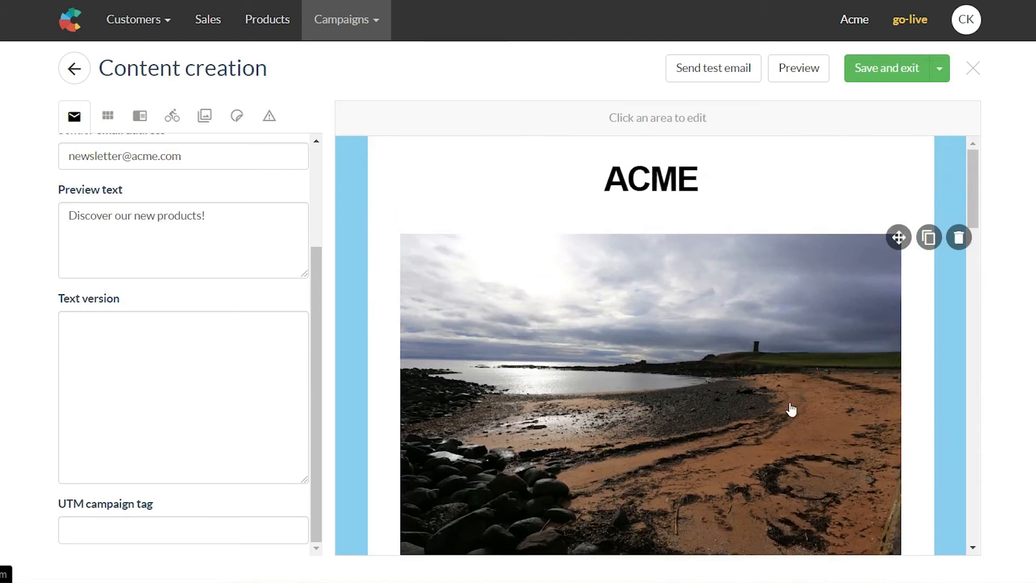
{"action": "scroll", "coordinate": [723, 429], "scroll_direction": "down", "scroll_amount": 2}
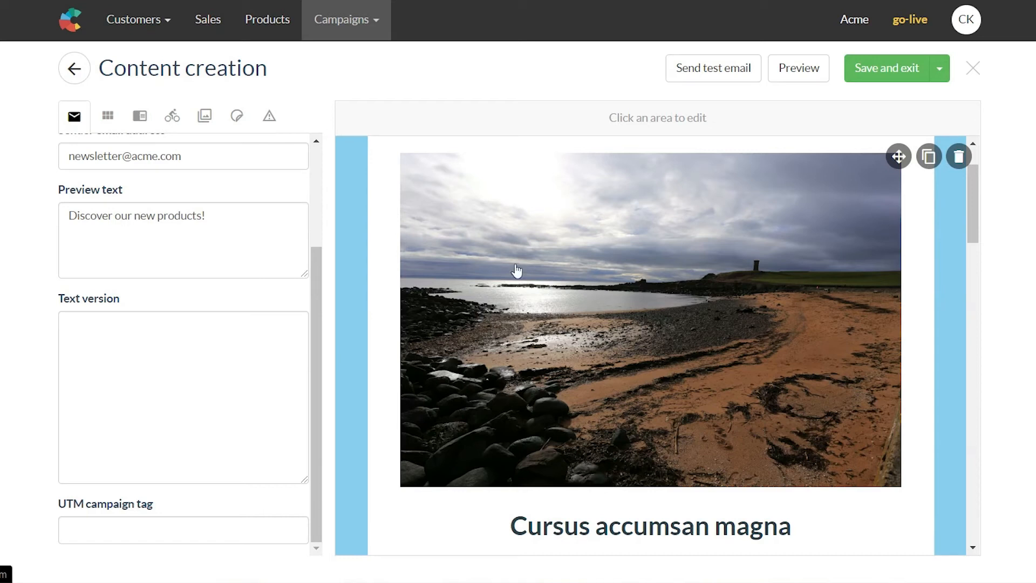
{"action": "left_click", "coordinate": [211, 131]}
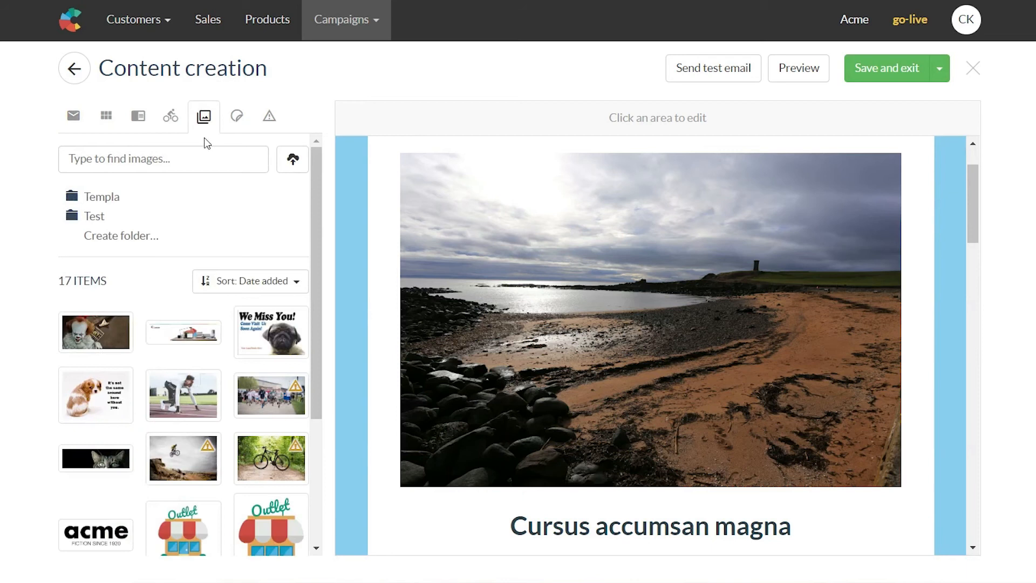
{"action": "scroll", "coordinate": [199, 302], "scroll_direction": "down", "scroll_amount": 2}
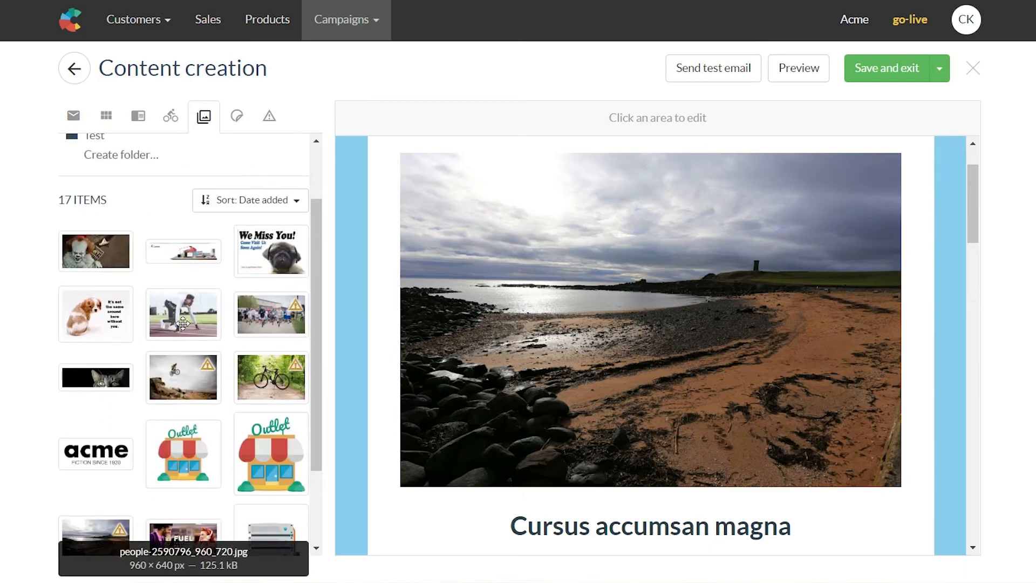
{"action": "left_click_drag", "start_coordinate": [186, 308], "coordinate": [580, 306]}
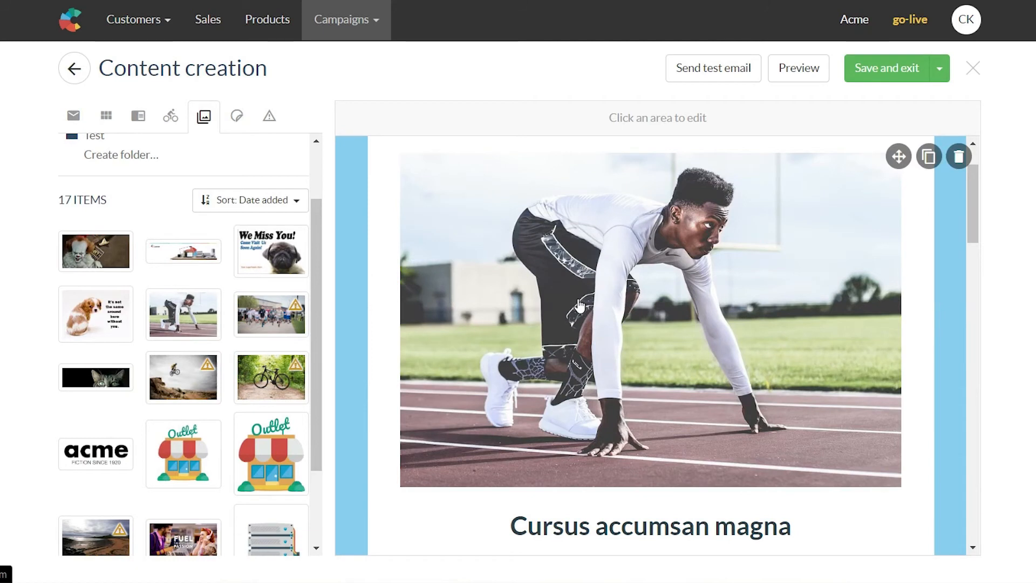
{"action": "left_click", "coordinate": [656, 265]}
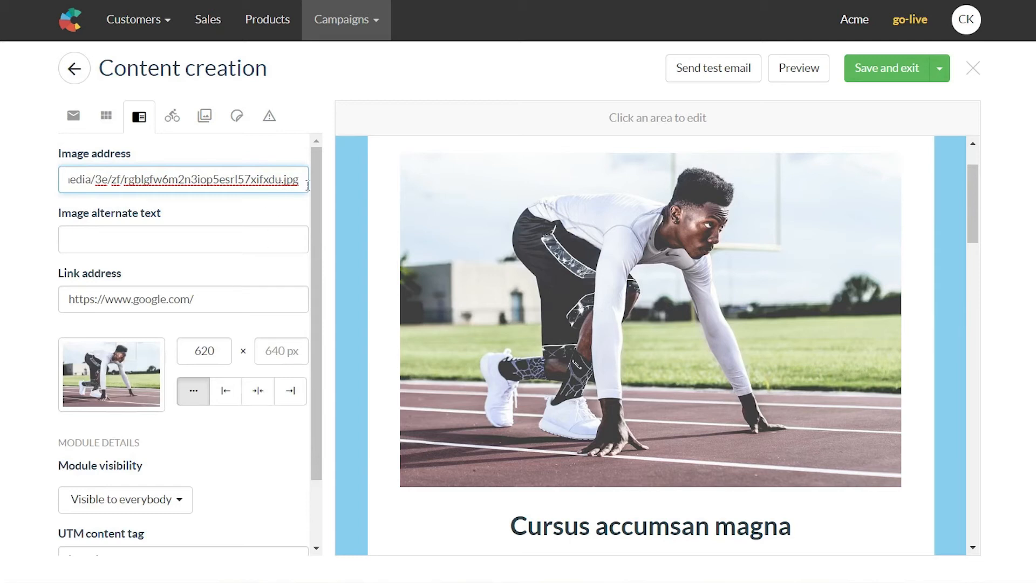
{"action": "left_click_drag", "start_coordinate": [309, 185], "coordinate": [33, 177]}
{"action": "left_click", "coordinate": [32, 177]}
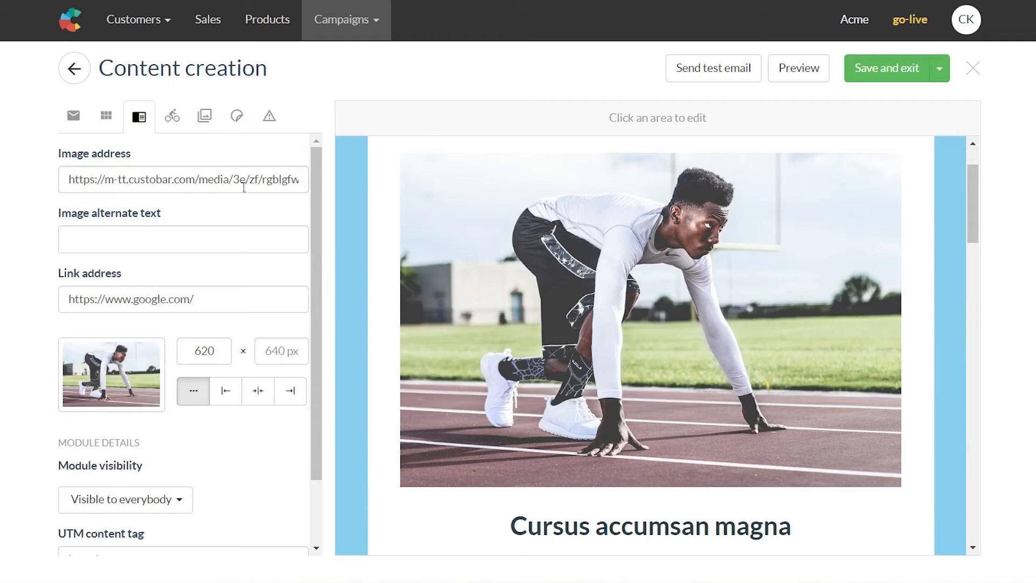
{"action": "left_click", "coordinate": [172, 241]}
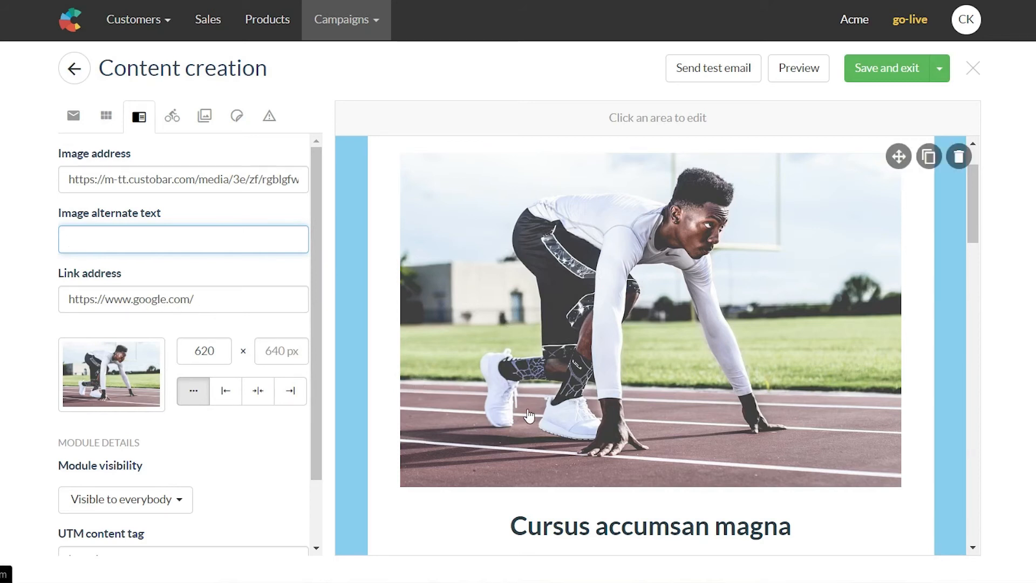
{"action": "scroll", "coordinate": [294, 305], "scroll_direction": "down", "scroll_amount": 1}
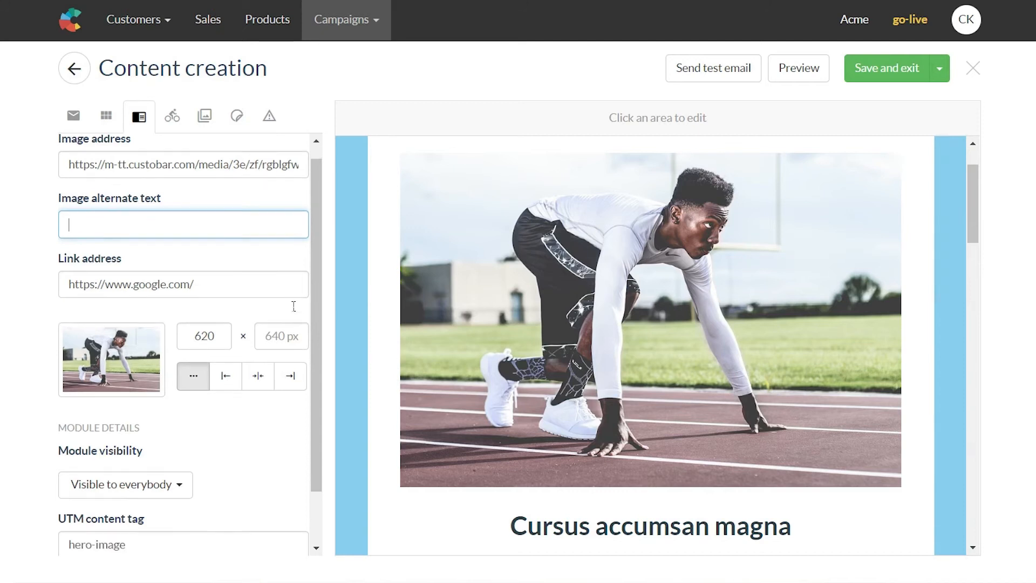
{"action": "scroll", "coordinate": [294, 305], "scroll_direction": "down", "scroll_amount": 2}
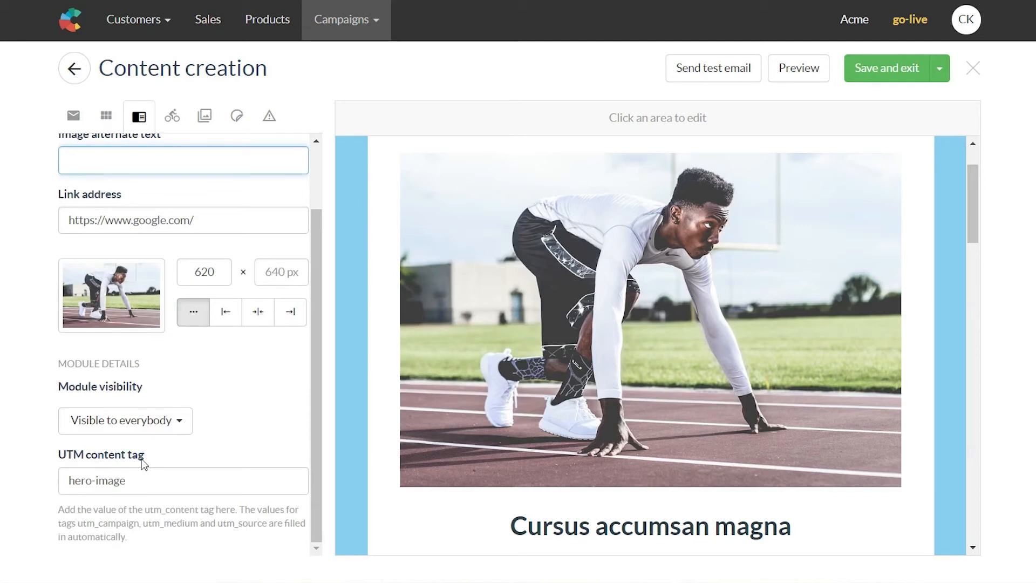
{"action": "mouse_move", "coordinate": [696, 378]}
{"action": "mouse_move", "coordinate": [494, 351]}
{"action": "scroll", "coordinate": [900, 348], "scroll_direction": "down", "scroll_amount": 1}
{"action": "scroll", "coordinate": [901, 350], "scroll_direction": "down", "scroll_amount": 7}
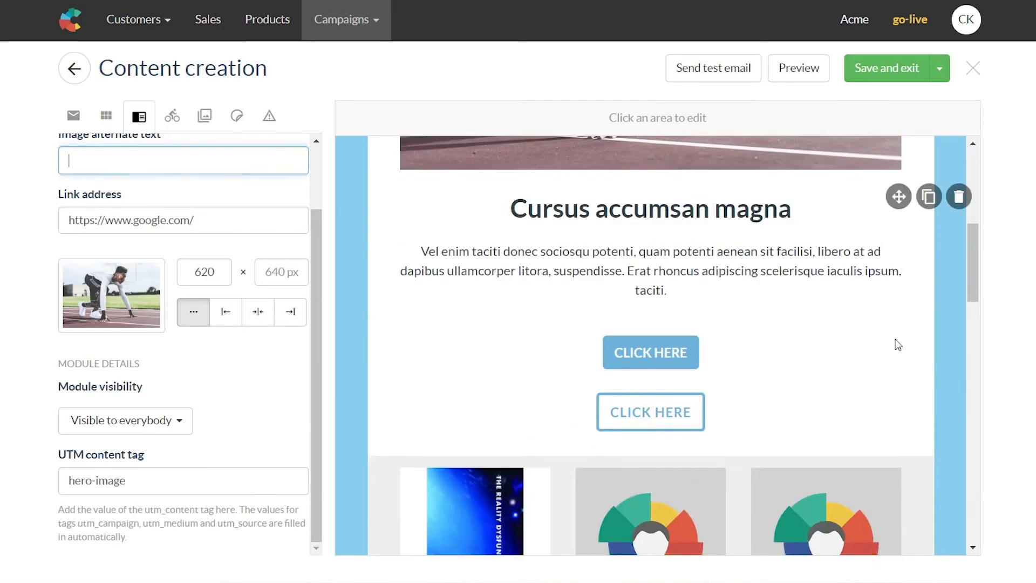
{"action": "scroll", "coordinate": [905, 330], "scroll_direction": "down", "scroll_amount": 3}
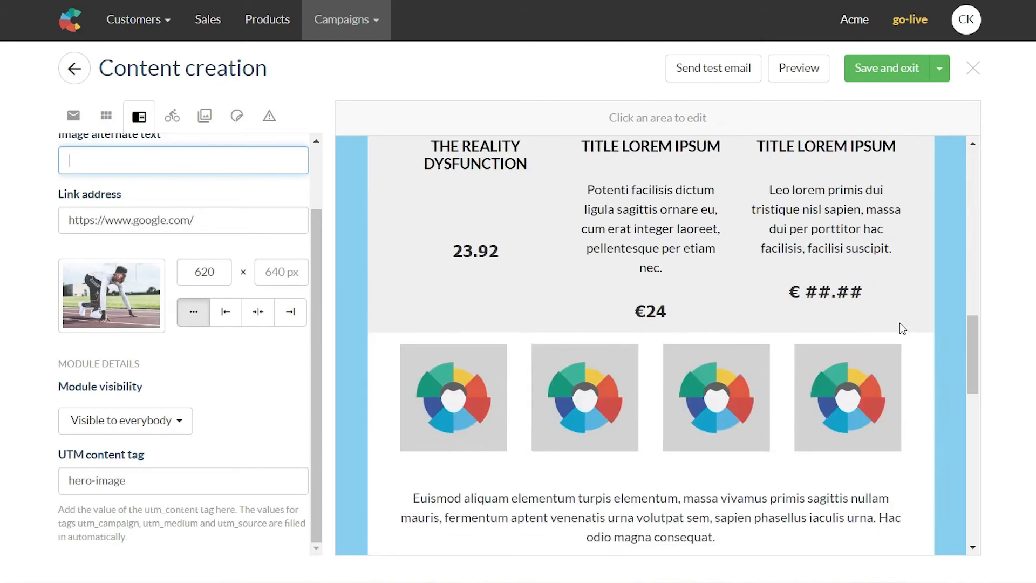
{"action": "scroll", "coordinate": [905, 329], "scroll_direction": "up", "scroll_amount": 10}
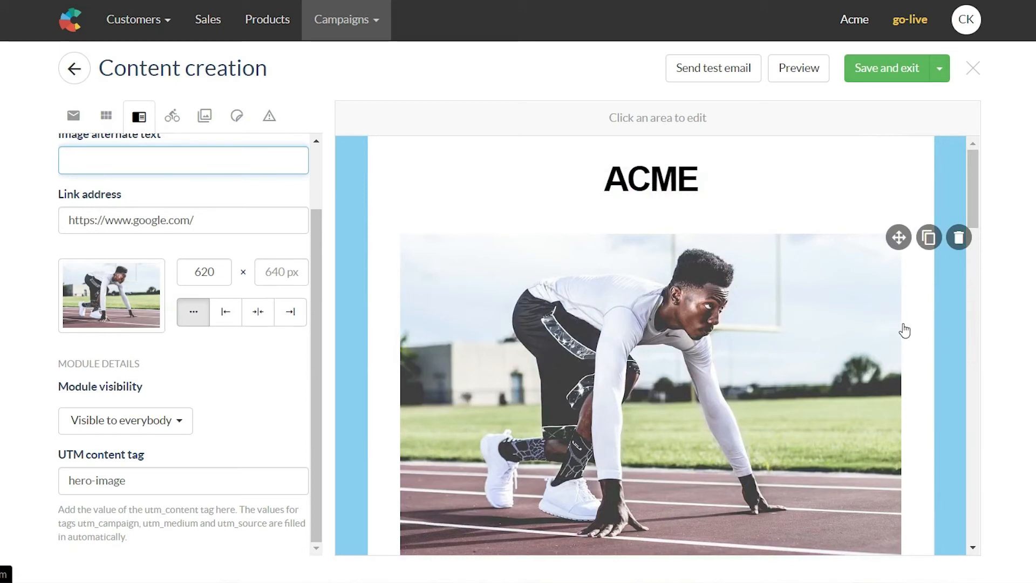
Step: Place the -25% sticker on The Reality Dysfunction book cover in the product row
{"action": "left_click", "coordinate": [241, 117]}
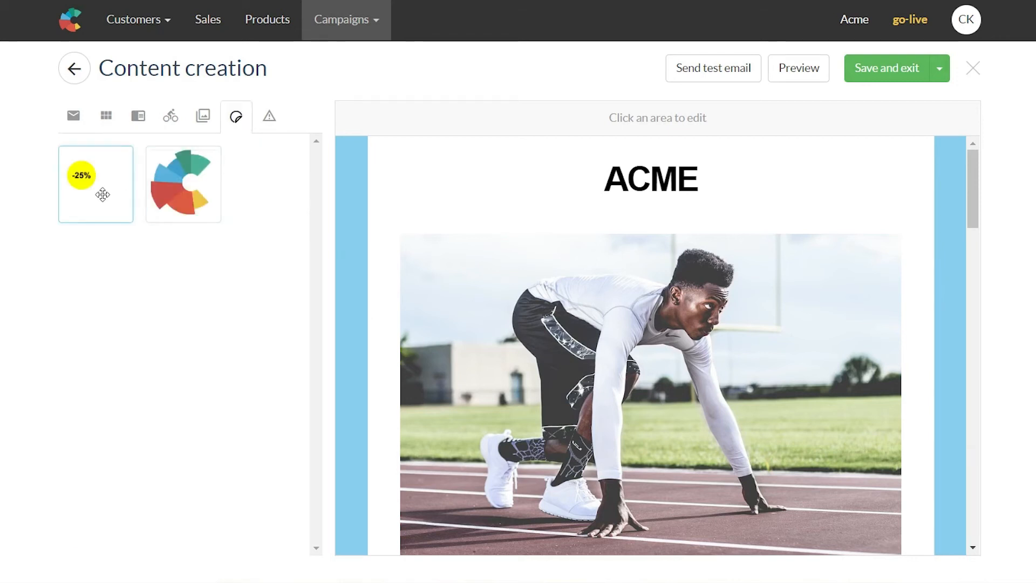
{"action": "scroll", "coordinate": [617, 319], "scroll_direction": "down", "scroll_amount": 10}
{"action": "scroll", "coordinate": [533, 293], "scroll_direction": "down", "scroll_amount": 1}
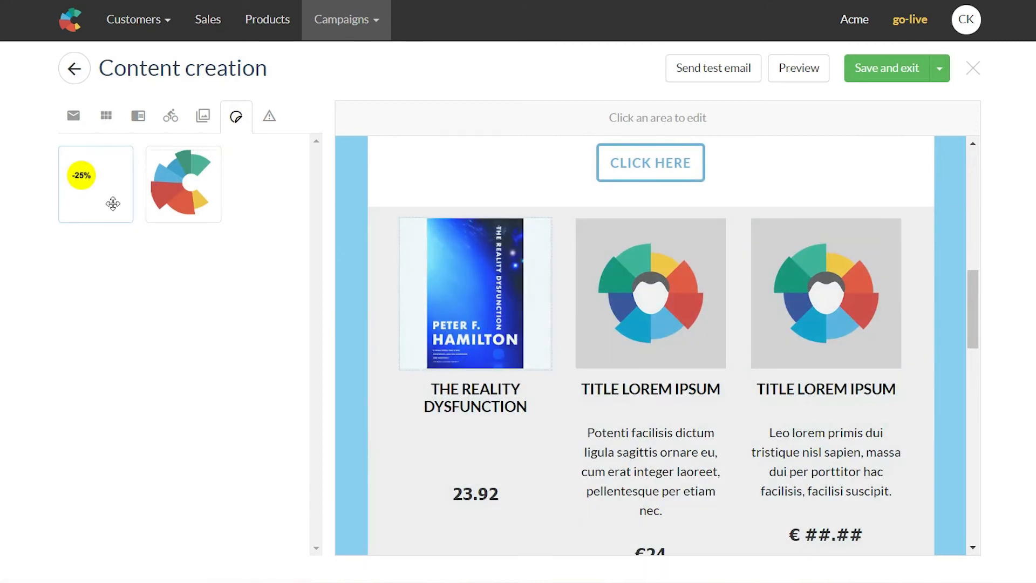
{"action": "left_click_drag", "start_coordinate": [89, 180], "coordinate": [513, 271]}
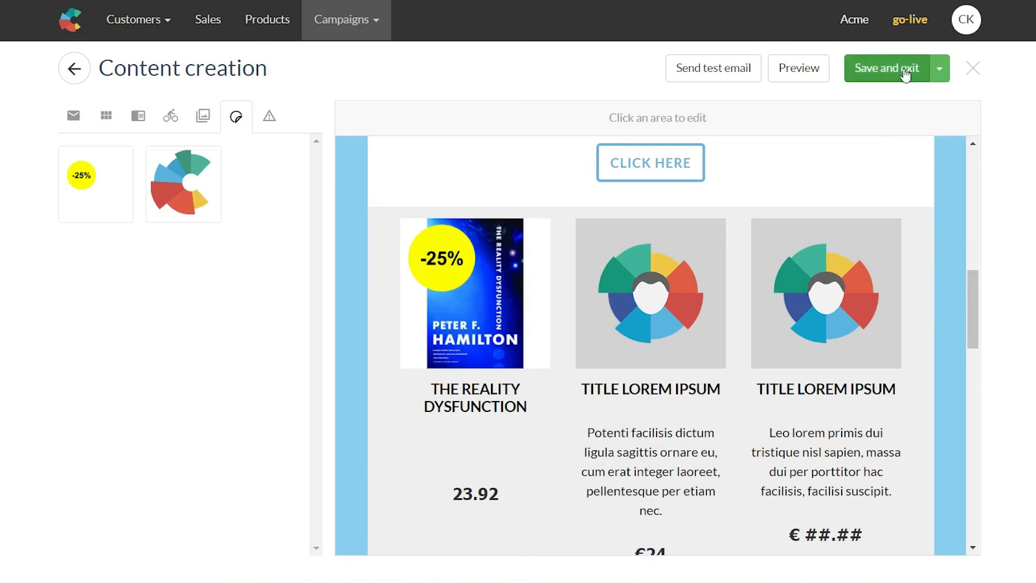
{"action": "left_click", "coordinate": [966, 21]}
{"action": "mouse_move", "coordinate": [860, 155]}
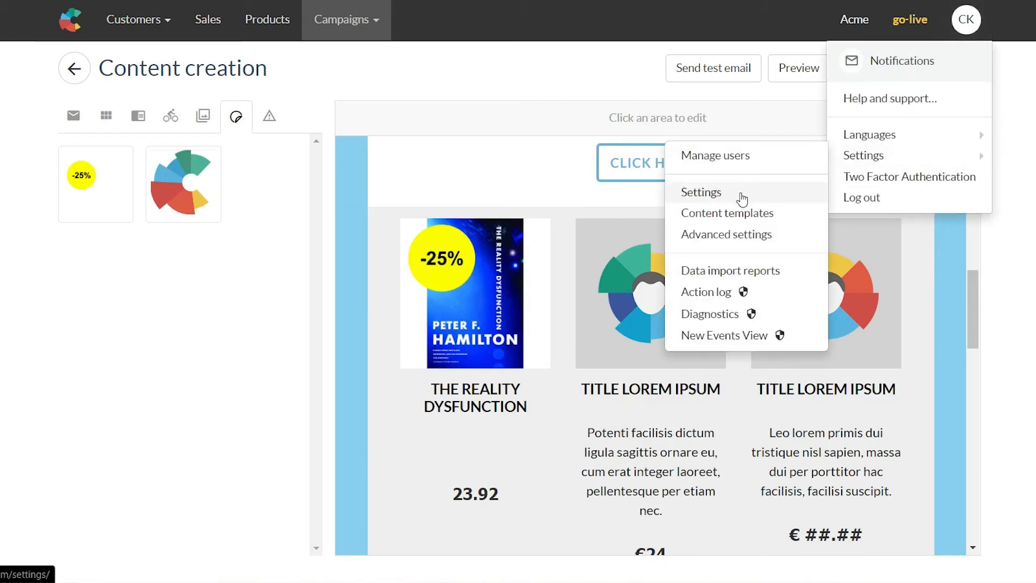
{"action": "left_click", "coordinate": [745, 194]}
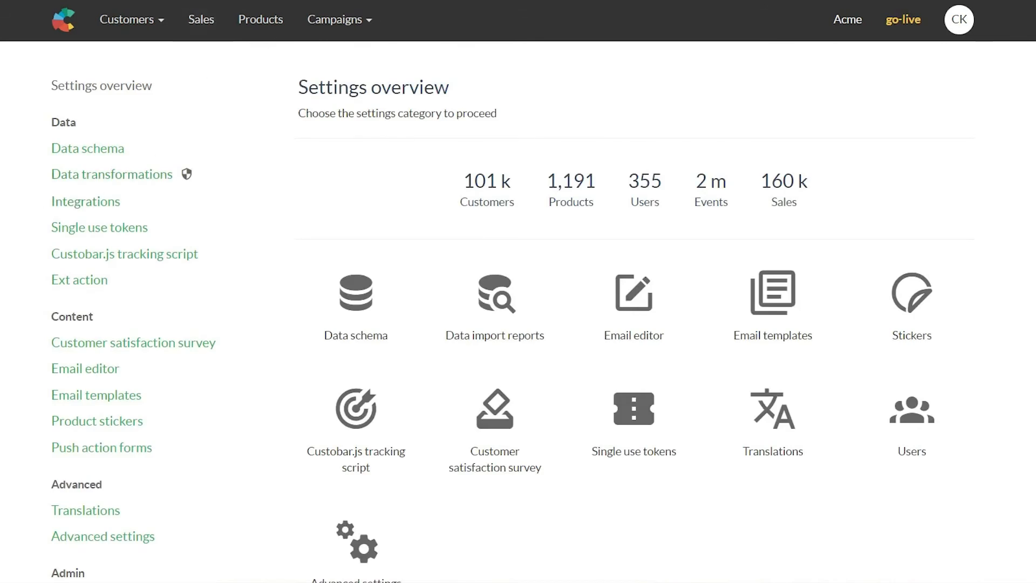
{"action": "scroll", "coordinate": [27, 378], "scroll_direction": "down", "scroll_amount": 2}
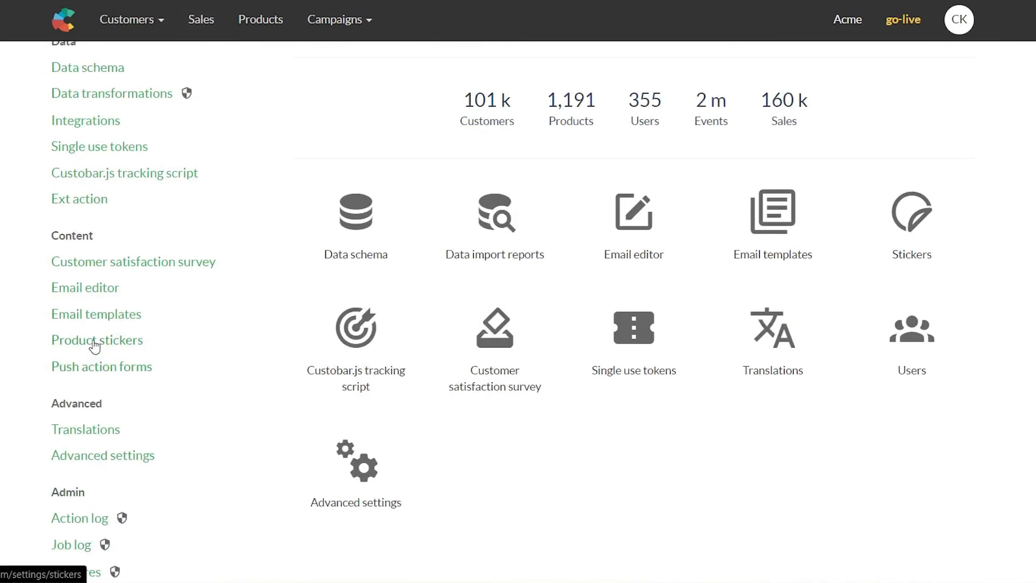
{"action": "left_click", "coordinate": [95, 344]}
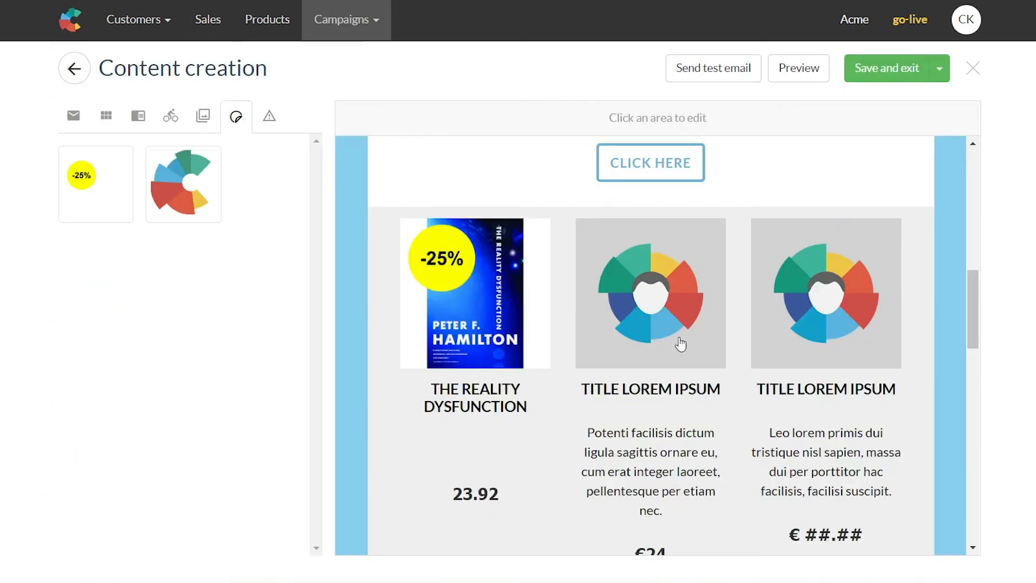
{"action": "scroll", "coordinate": [672, 393], "scroll_direction": "up", "scroll_amount": 3}
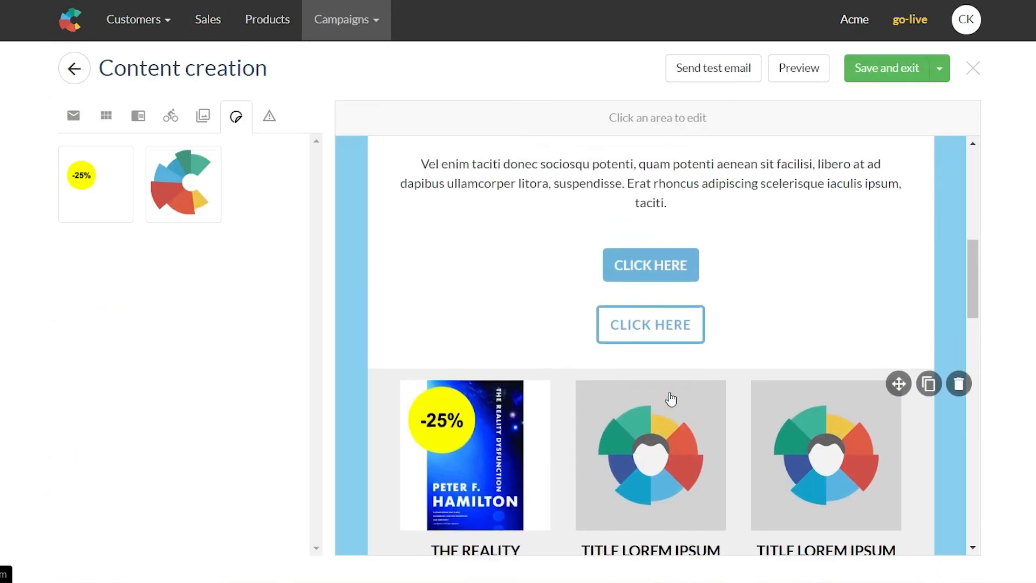
{"action": "scroll", "coordinate": [610, 423], "scroll_direction": "up", "scroll_amount": 2}
{"action": "scroll", "coordinate": [607, 422], "scroll_direction": "up", "scroll_amount": 5}
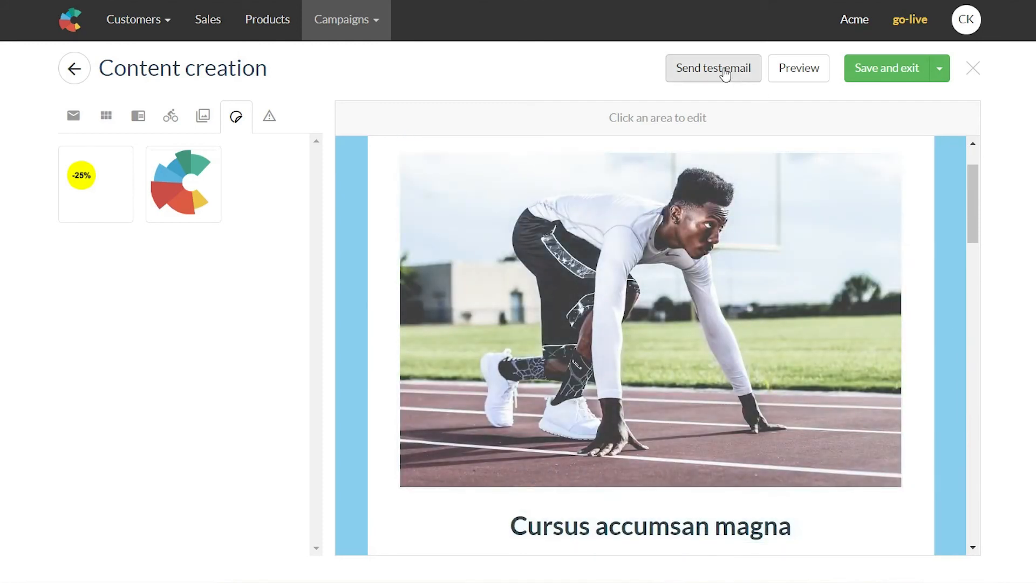
{"action": "left_click", "coordinate": [722, 69]}
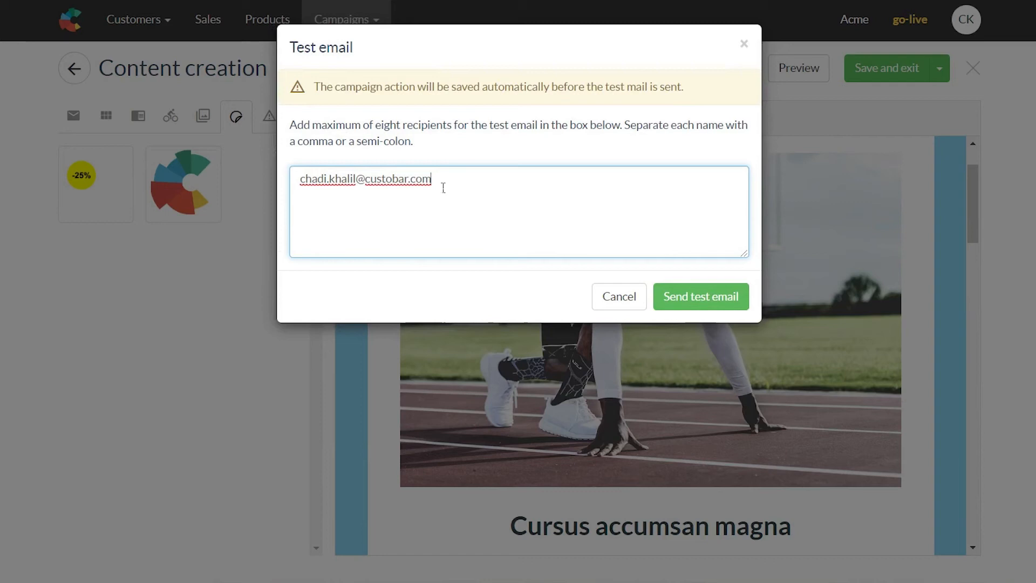
{"action": "type", "text": ","}
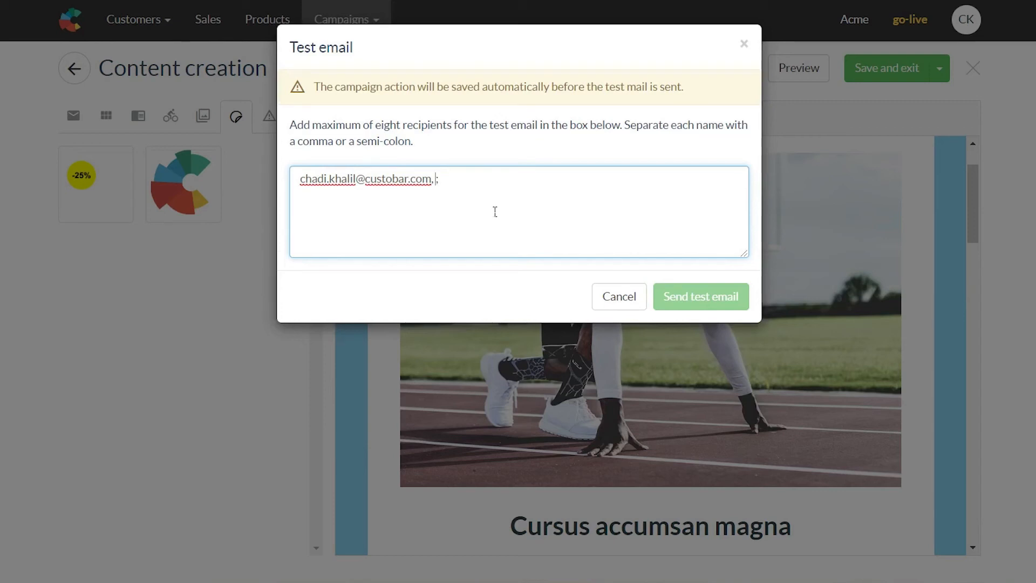
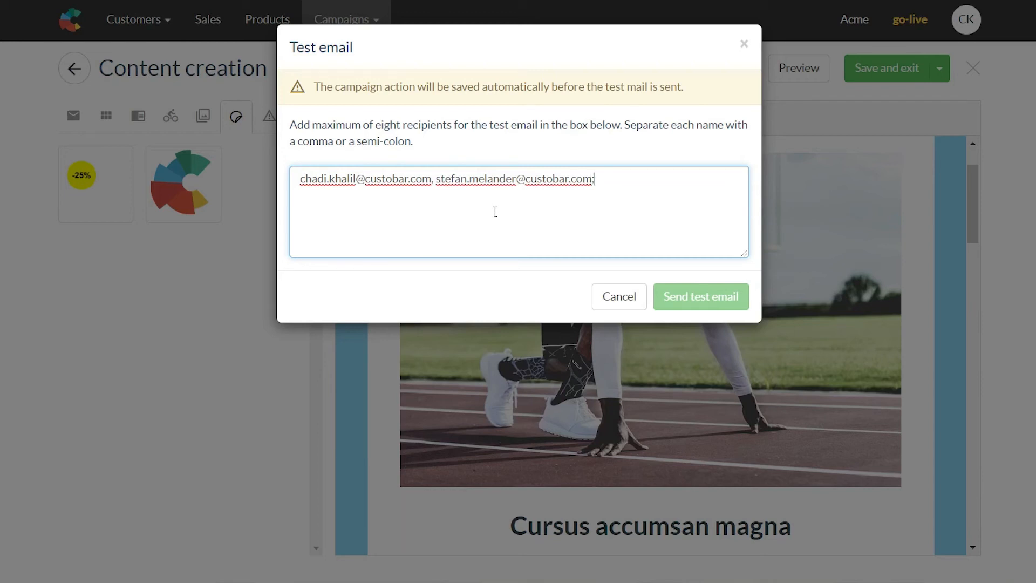
{"action": "key", "text": "Delete"}
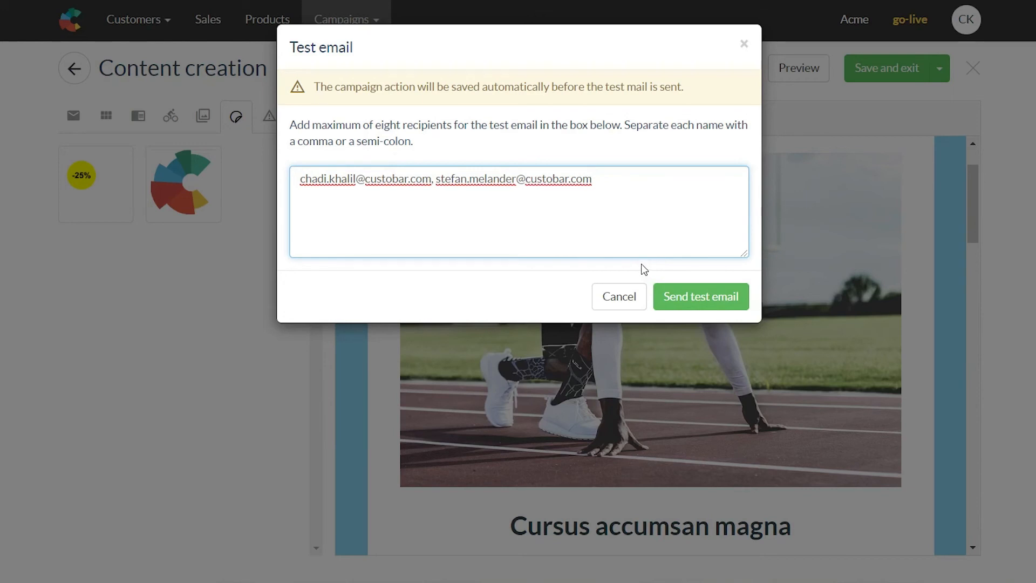
{"action": "left_click", "coordinate": [619, 298]}
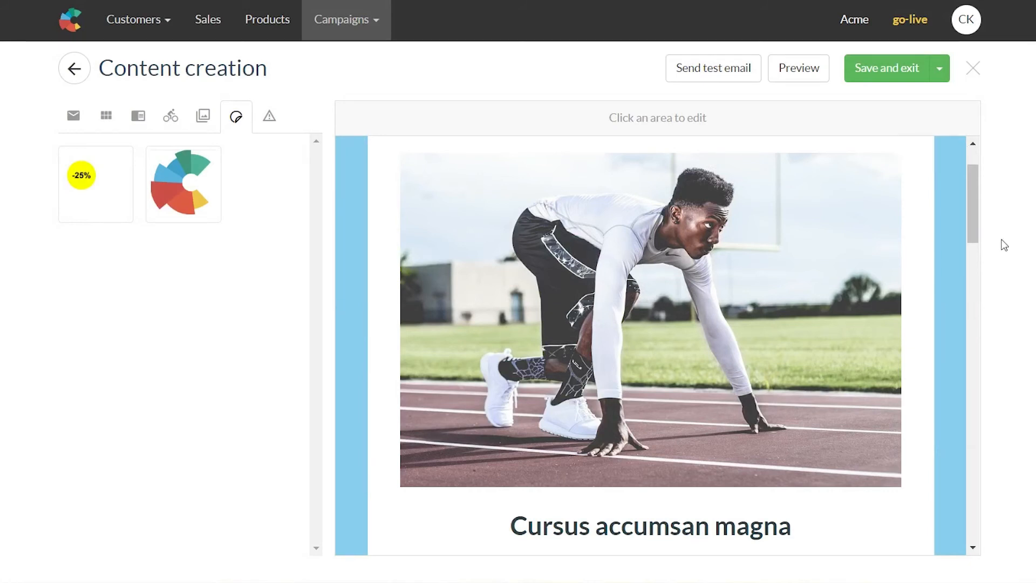
Step: Add a --code-- tag after 'taciti.' at the end of the Cursus accumsan magna paragraph
{"action": "left_click_drag", "start_coordinate": [983, 239], "coordinate": [981, 222]}
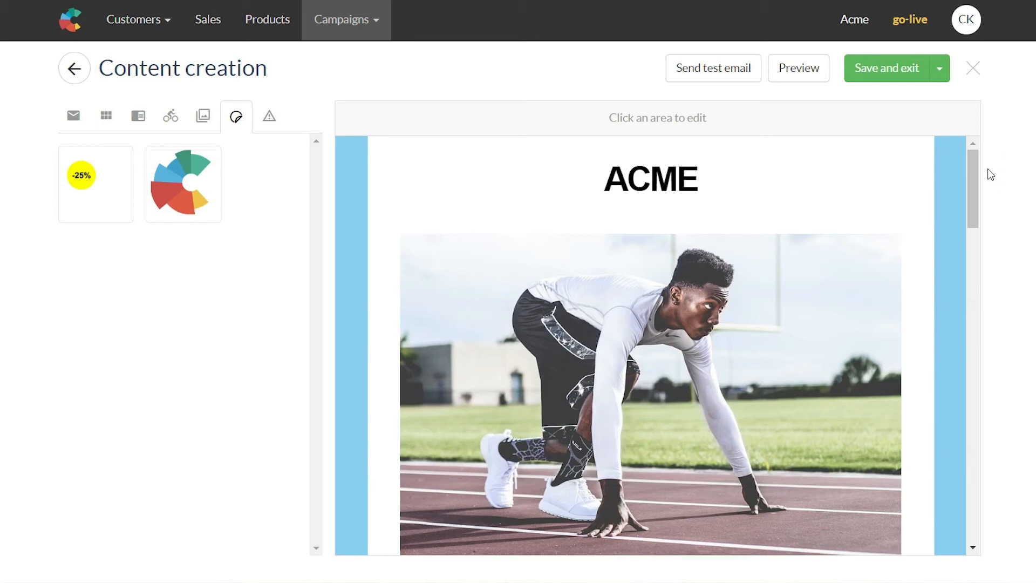
{"action": "left_click_drag", "start_coordinate": [976, 169], "coordinate": [957, 242]}
{"action": "left_click", "coordinate": [695, 337]}
{"action": "type", "text": "--c"}
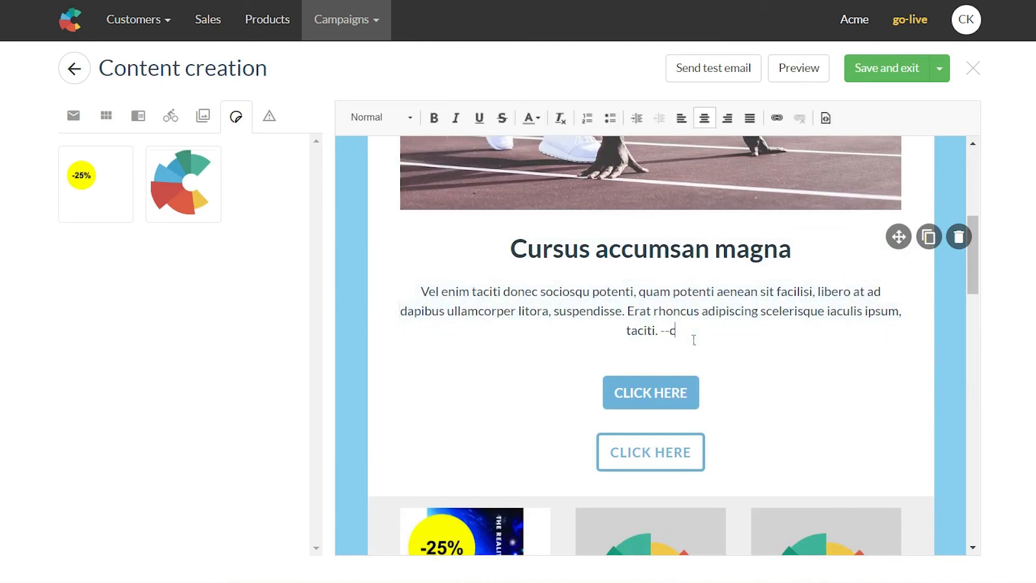
{"action": "type", "text": "ode--"}
{"action": "left_click_drag", "start_coordinate": [646, 330], "coordinate": [697, 336]}
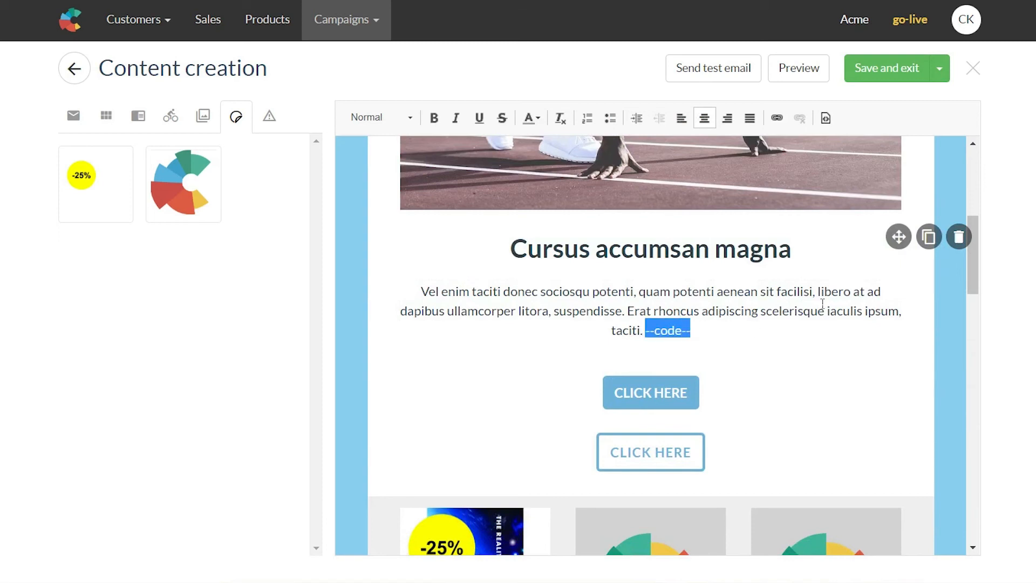
{"action": "left_click", "coordinate": [767, 338]}
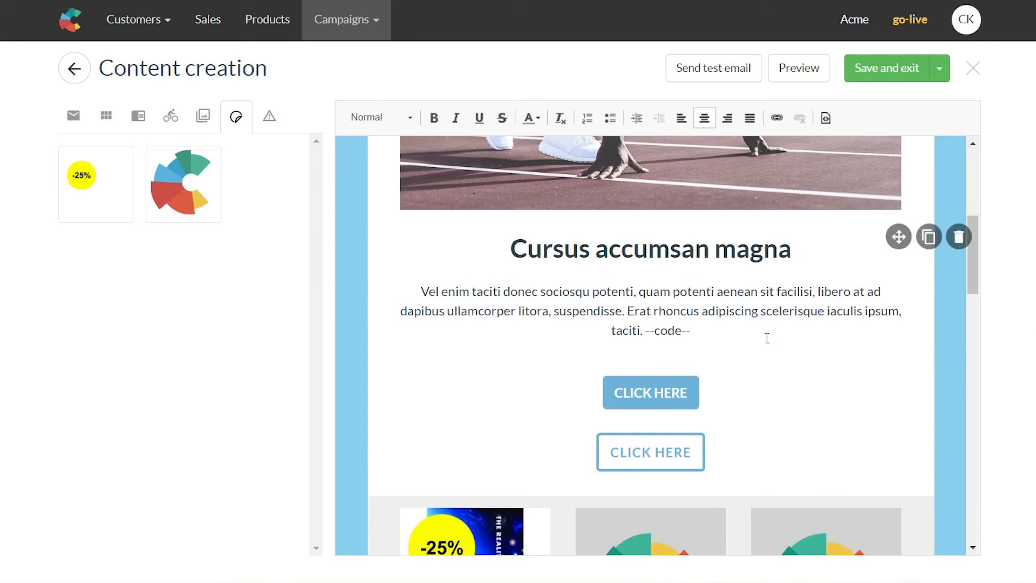
{"action": "left_click_drag", "start_coordinate": [646, 331], "coordinate": [703, 331]}
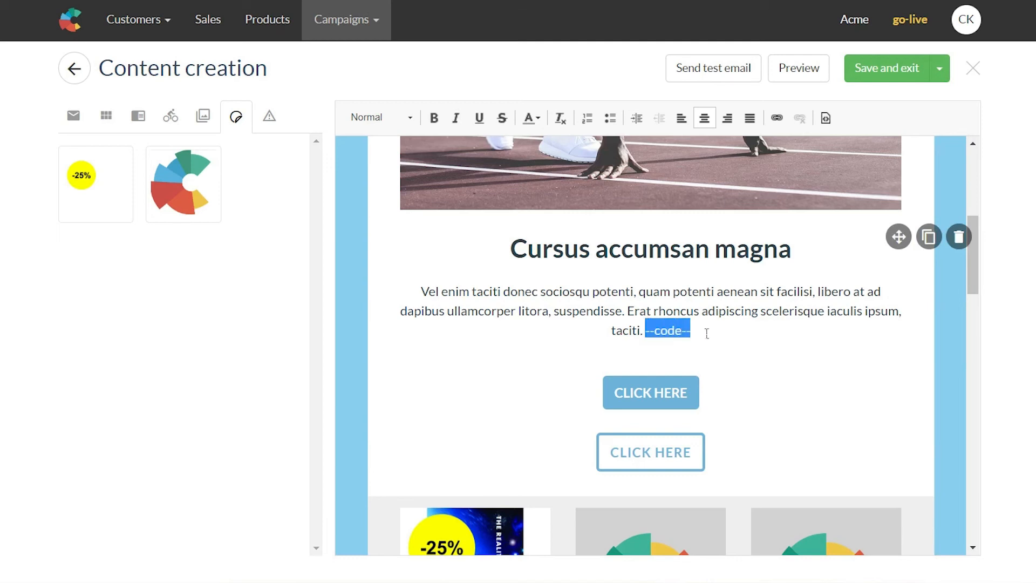
{"action": "left_click", "coordinate": [707, 333]}
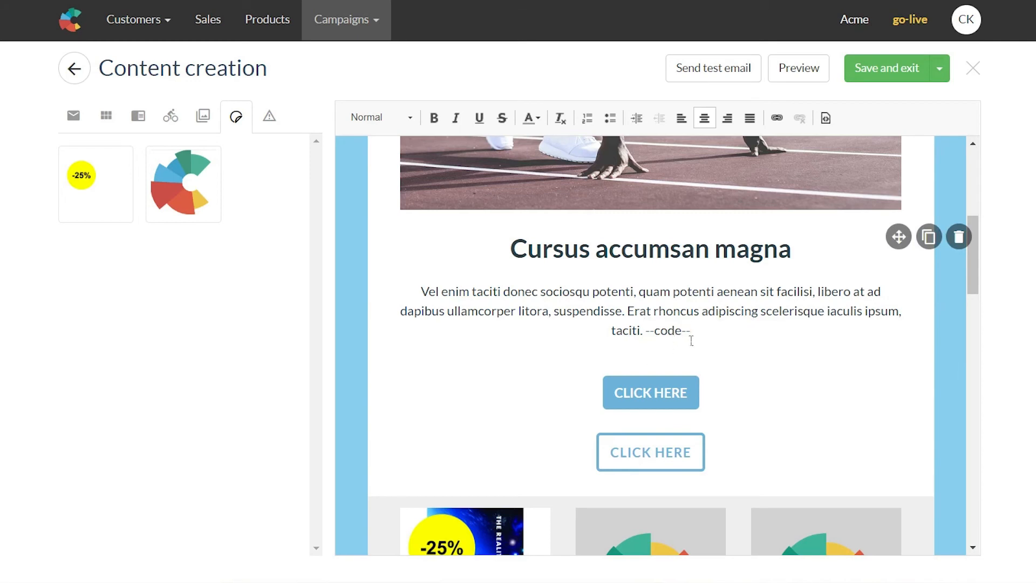
{"action": "left_click", "coordinate": [816, 256]}
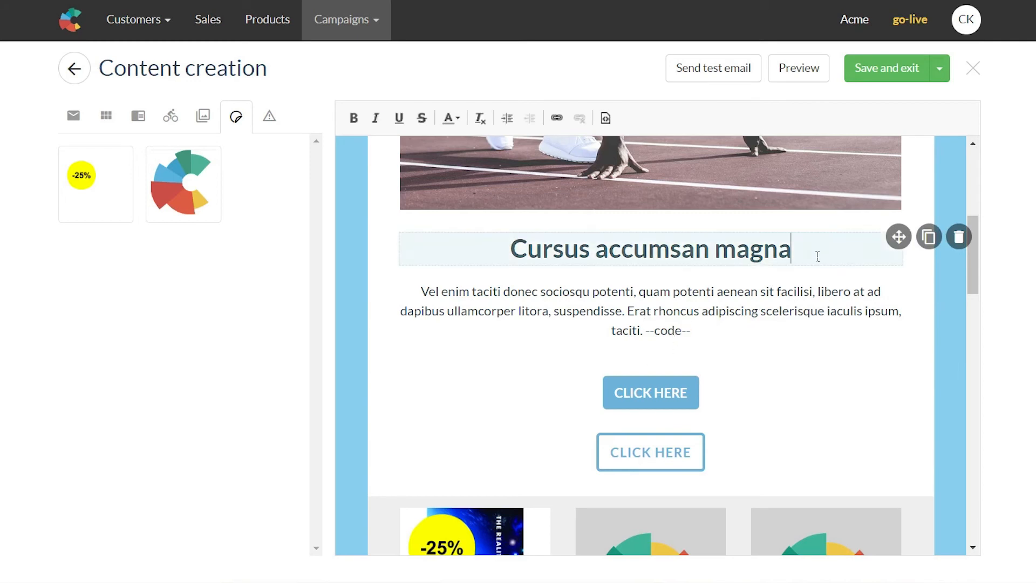
Step: Replace the heading 'Cursus accumsan magna' with 'Hello --first_name--'
{"action": "type", "text": "--firs"}
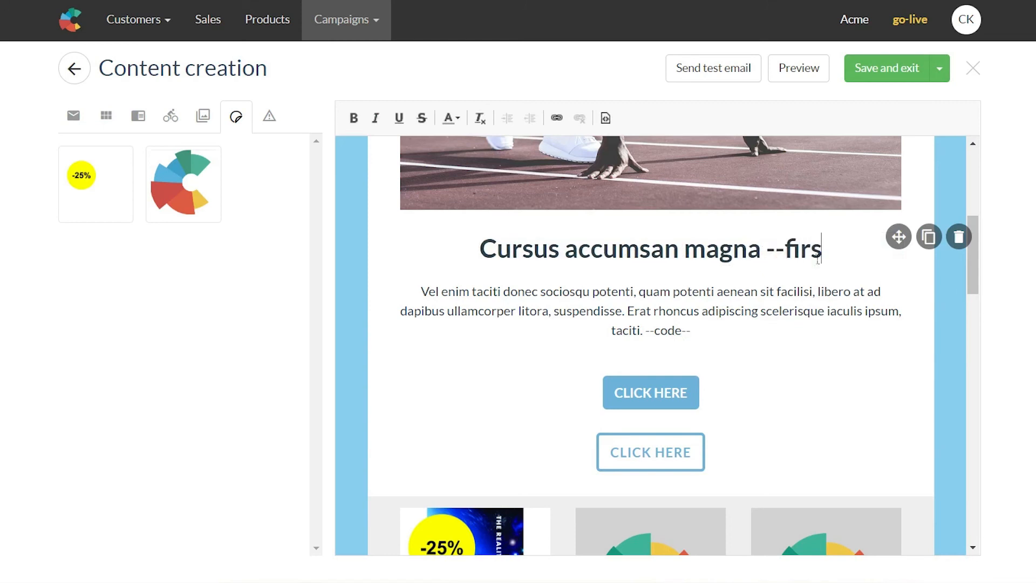
{"action": "type", "text": "t_name--"}
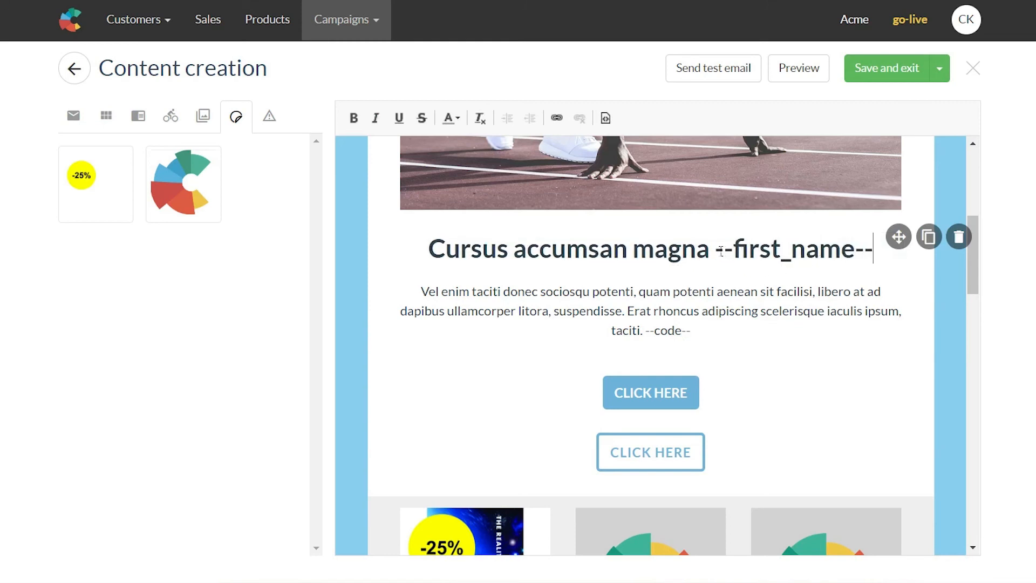
{"action": "left_click_drag", "start_coordinate": [711, 250], "coordinate": [372, 255]}
{"action": "type", "text": "Hellh"}
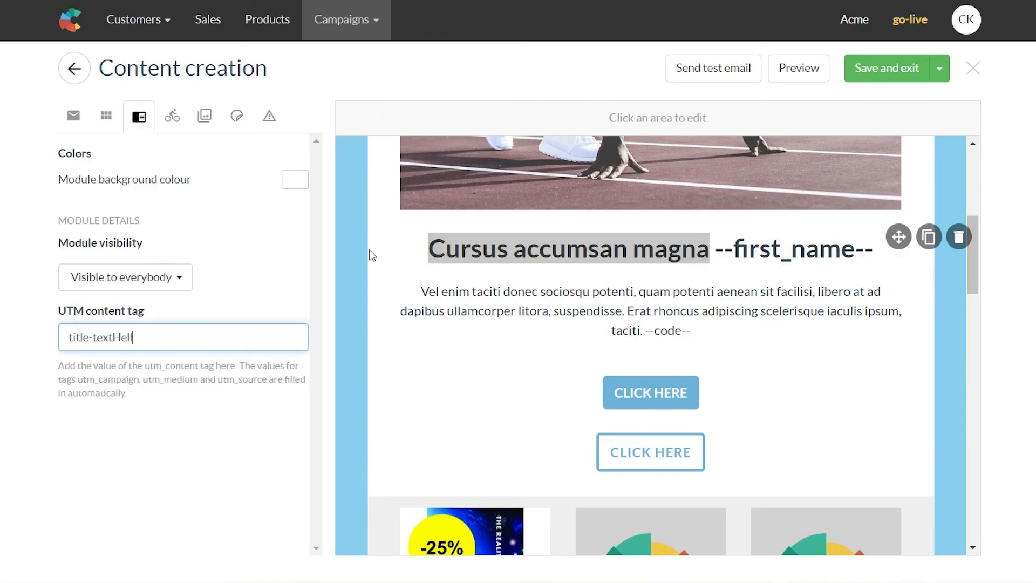
{"action": "key", "text": "BackSpace"}
{"action": "key", "text": "BackSpace"}
{"action": "key", "text": "BackSpace"}
{"action": "key", "text": "BackSpace"}
{"action": "key", "text": "BackSpace"}
{"action": "left_click", "coordinate": [471, 260]}
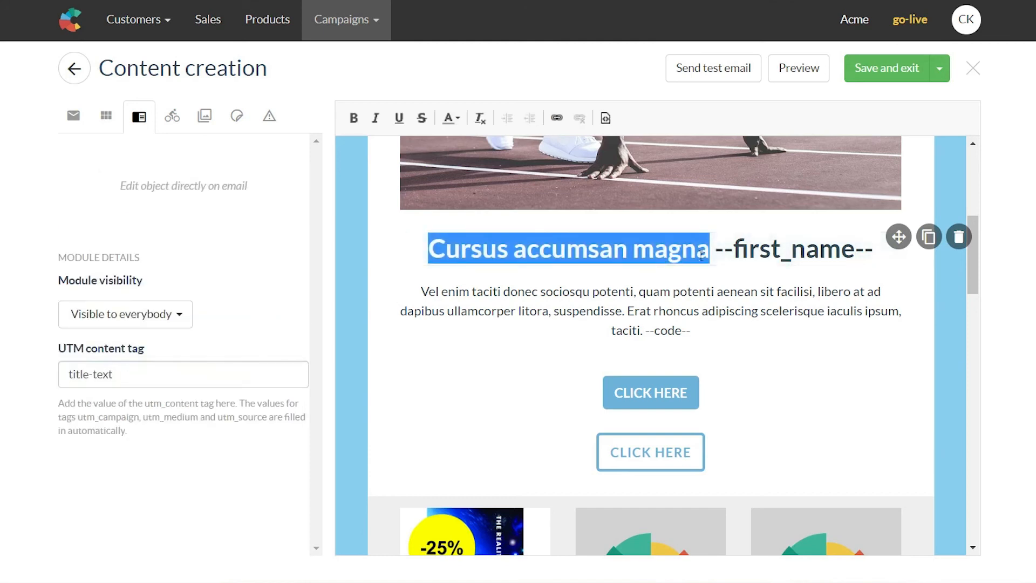
{"action": "type", "text": "Hello"}
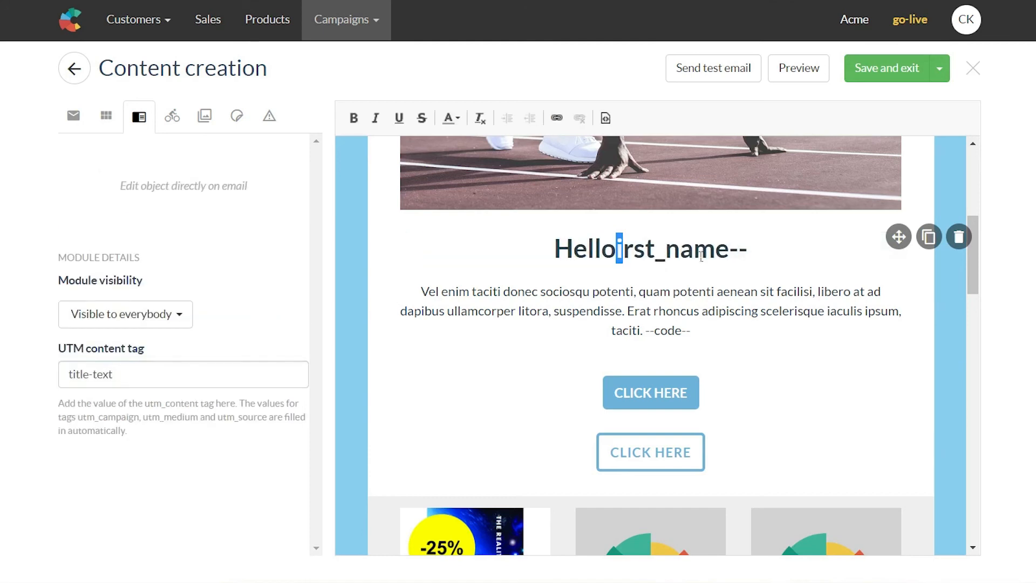
{"action": "type", "text": " --f"}
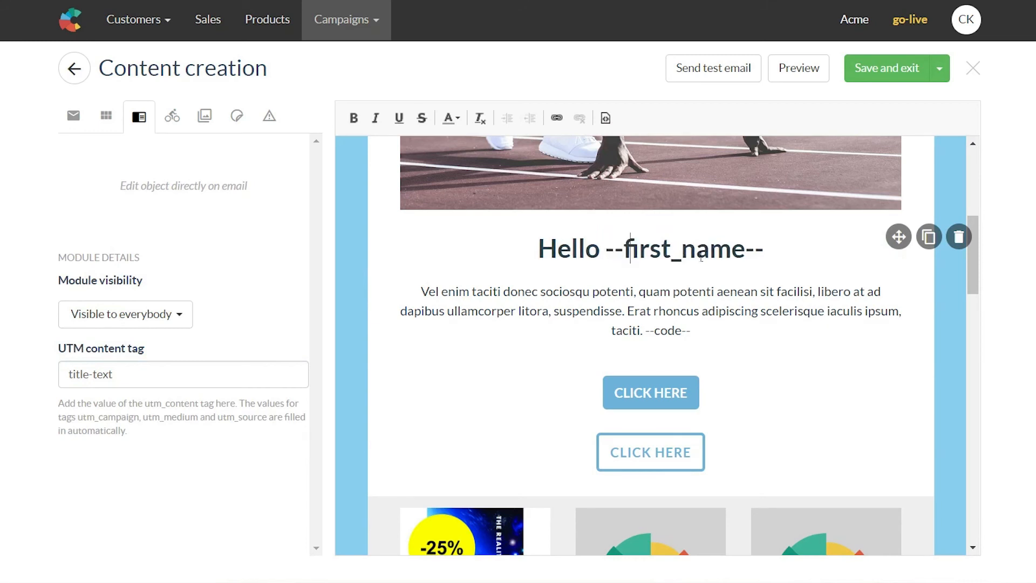
{"action": "left_click_drag", "start_coordinate": [538, 253], "coordinate": [611, 259]}
{"action": "left_click", "coordinate": [762, 255]}
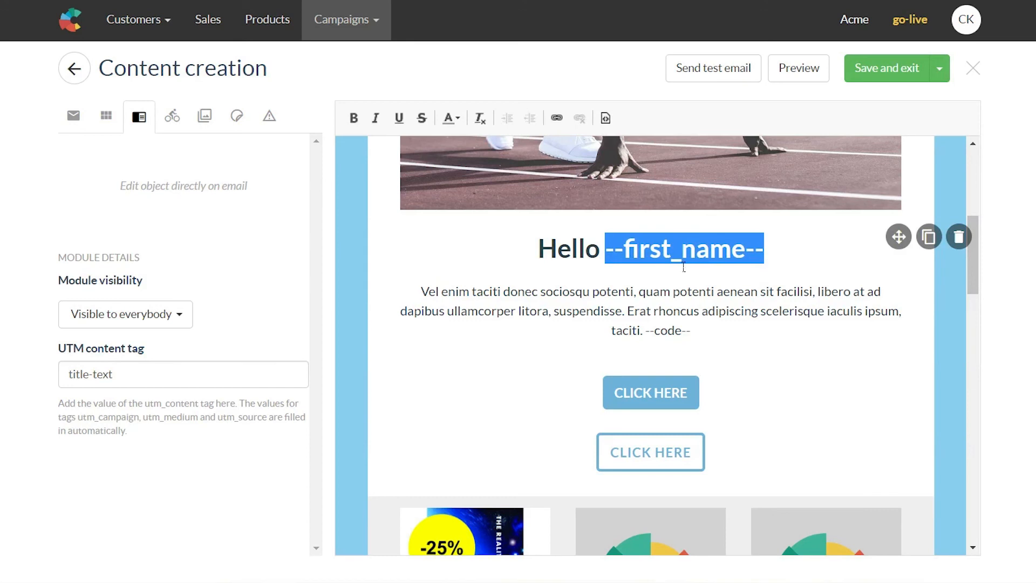
Step: Undo the accidental deletion of --first_name--, then check both the --first_name-- and --code-- tags
{"action": "key", "text": "BackSpace"}
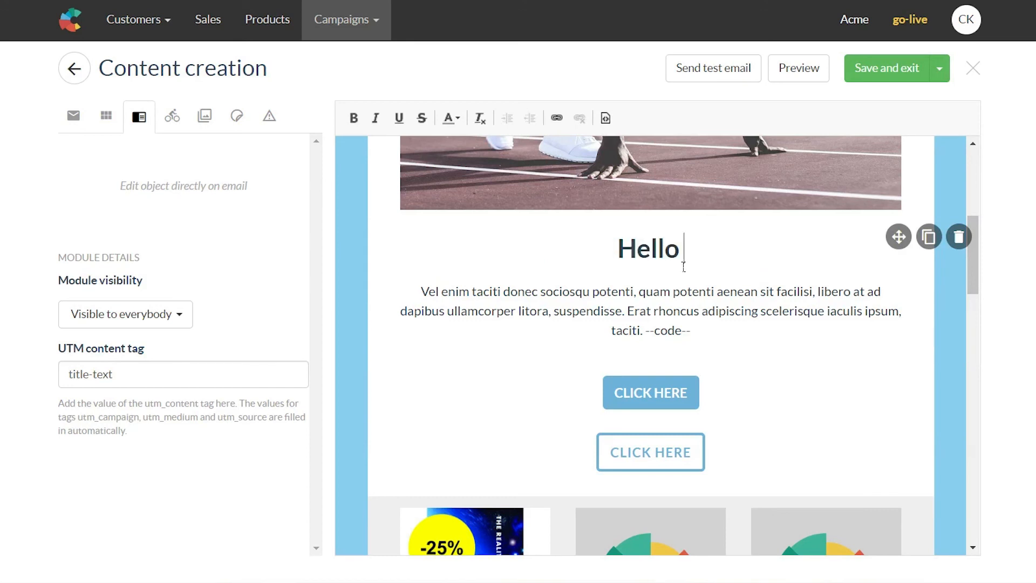
{"action": "key", "text": "ctrl+z"}
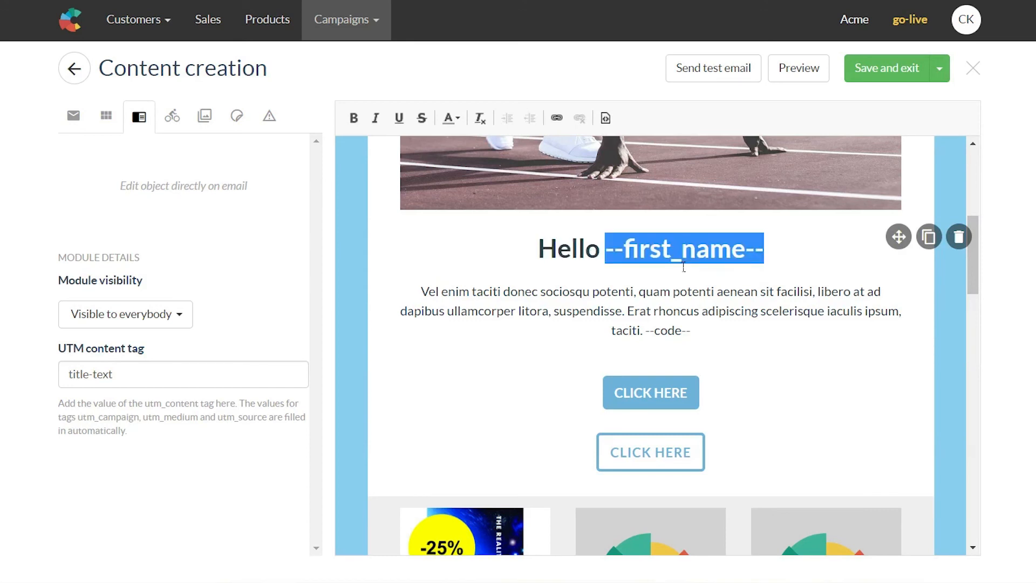
{"action": "left_click", "coordinate": [729, 291]}
{"action": "left_click_drag", "start_coordinate": [615, 255], "coordinate": [782, 261]}
{"action": "left_click", "coordinate": [734, 256]}
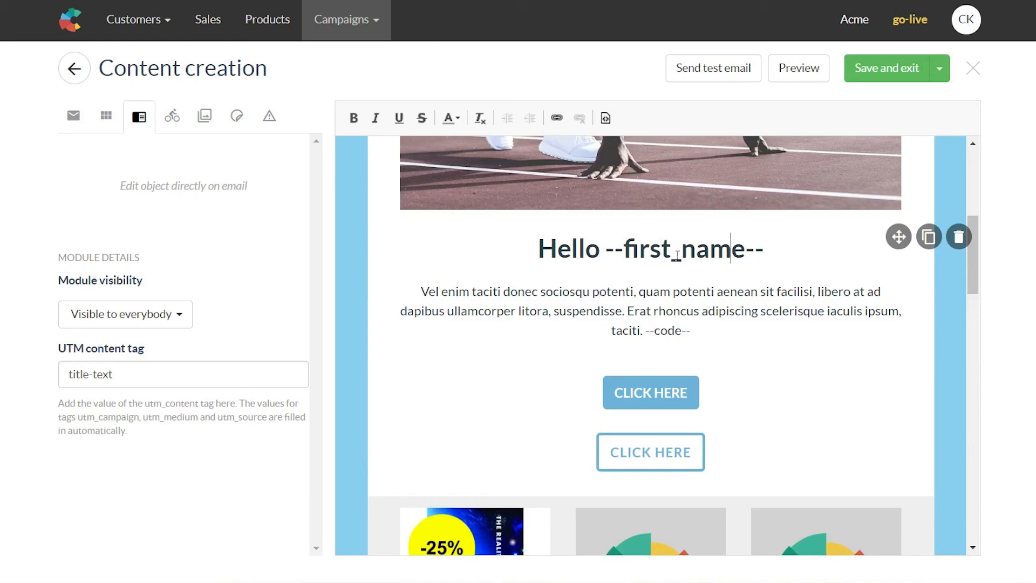
{"action": "left_click", "coordinate": [771, 256]}
{"action": "left_click_drag", "start_coordinate": [771, 256], "coordinate": [613, 241]}
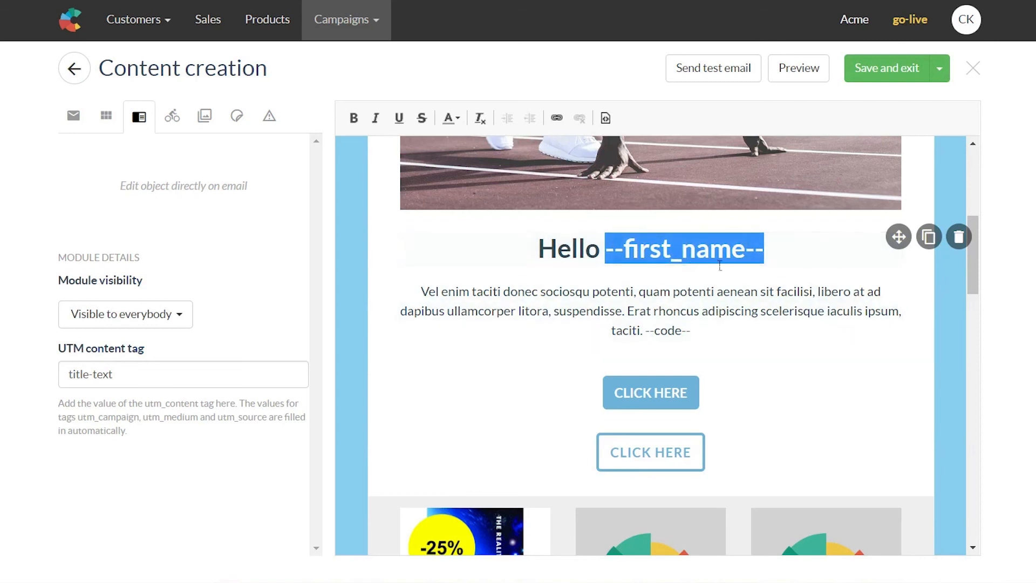
{"action": "left_click", "coordinate": [815, 268]}
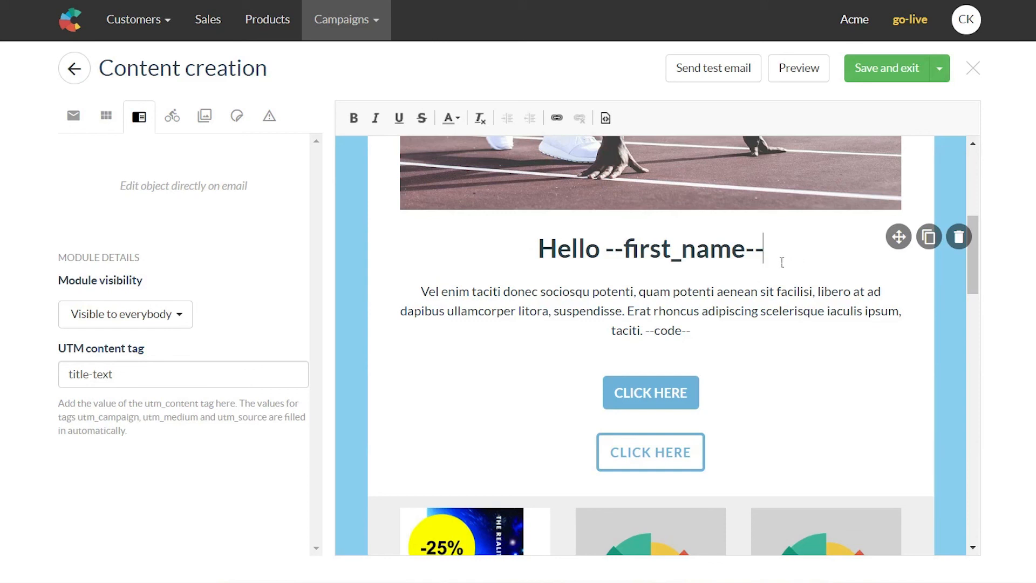
{"action": "left_click", "coordinate": [652, 333]}
{"action": "left_click", "coordinate": [717, 332]}
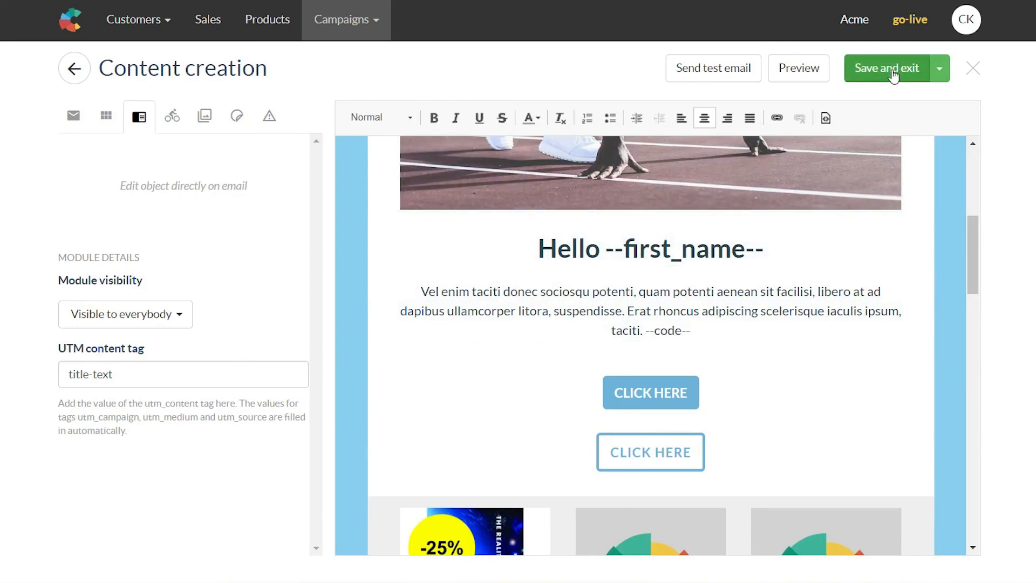
Step: Save and exit the editor, then review the Content & activation settings and email preview
{"action": "left_click", "coordinate": [875, 76]}
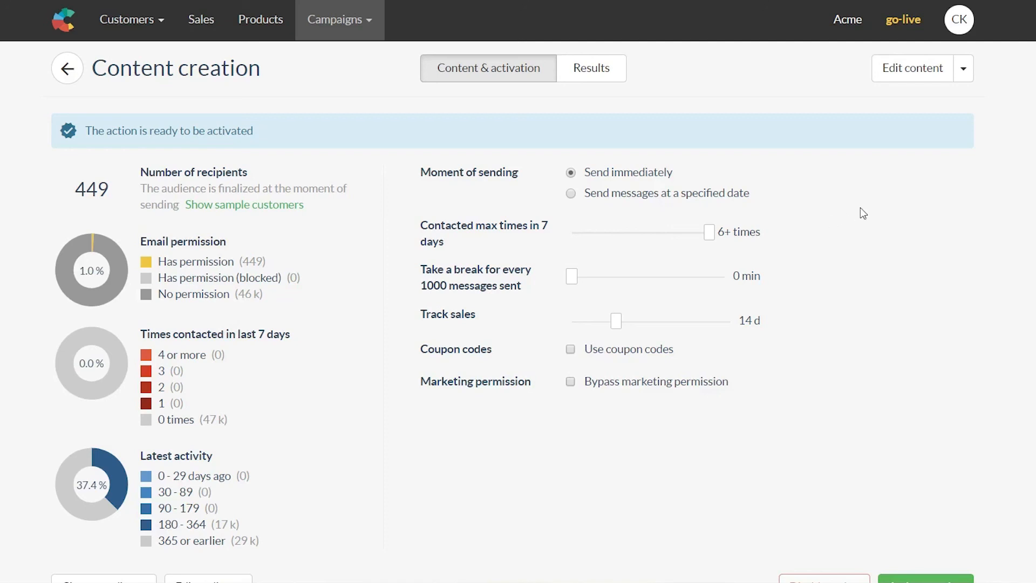
{"action": "scroll", "coordinate": [860, 210], "scroll_direction": "down", "scroll_amount": 10}
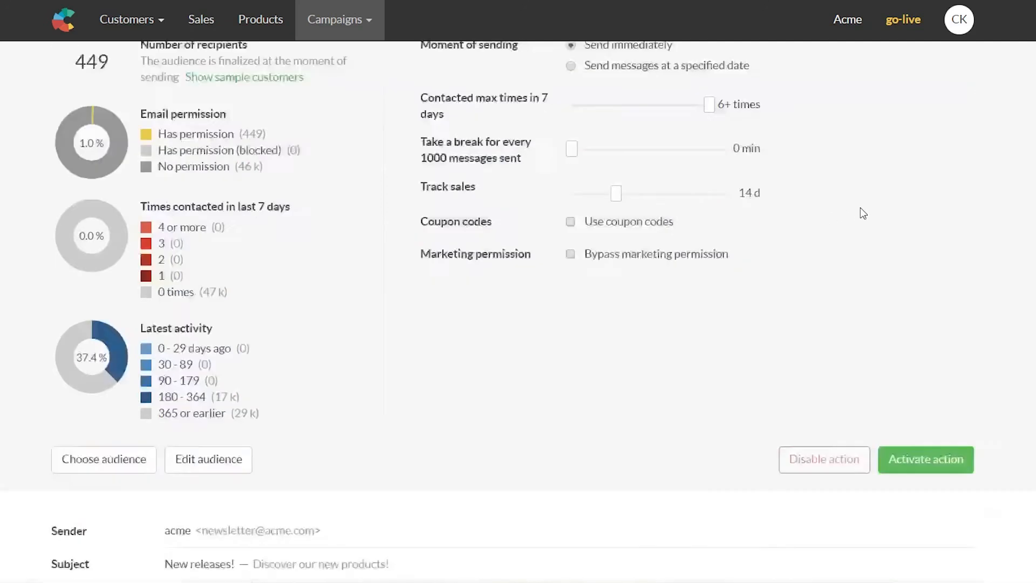
{"action": "scroll", "coordinate": [860, 209], "scroll_direction": "up", "scroll_amount": 2}
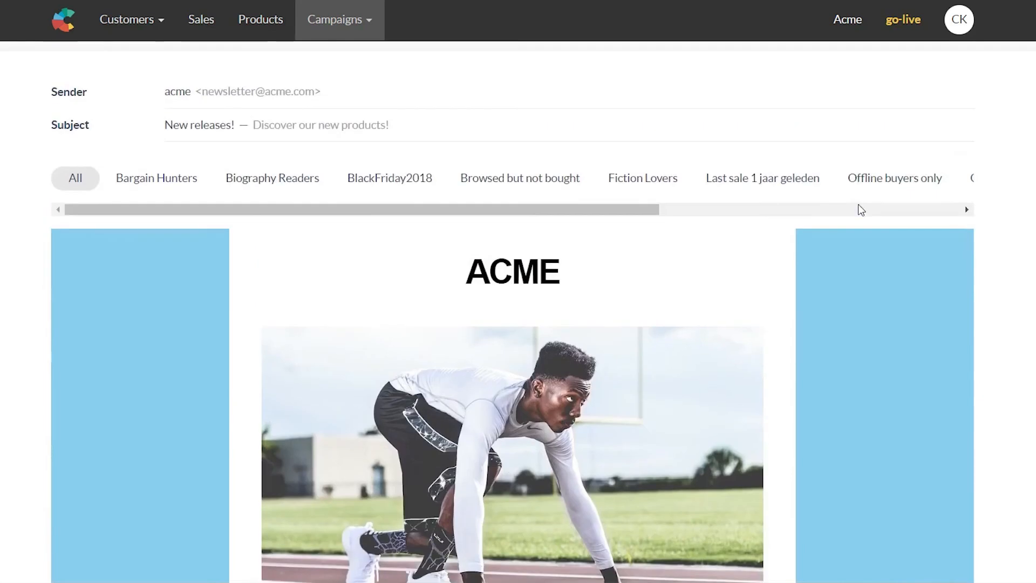
{"action": "scroll", "coordinate": [416, 201], "scroll_direction": "up", "scroll_amount": 3}
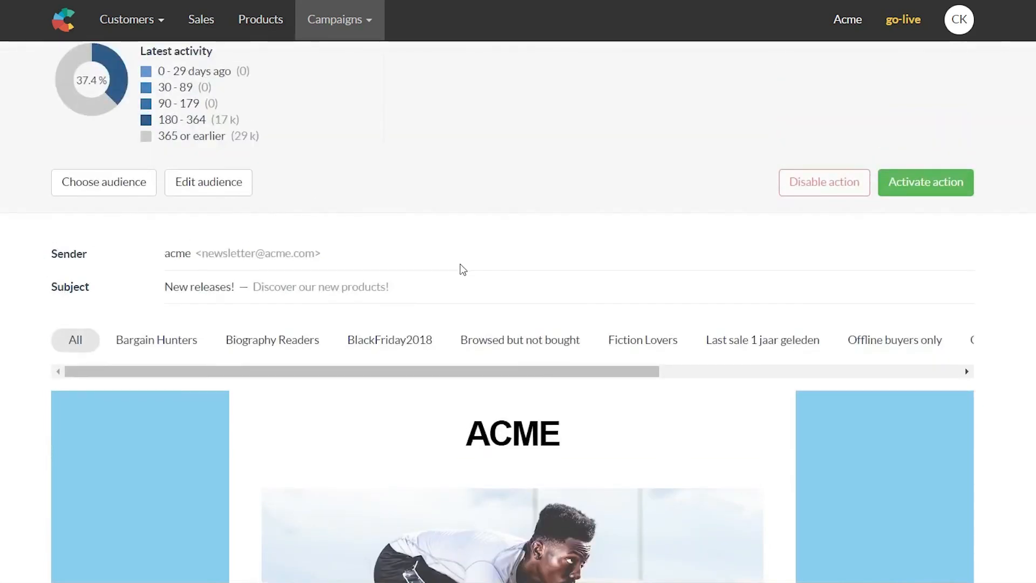
{"action": "scroll", "coordinate": [462, 267], "scroll_direction": "down", "scroll_amount": 1}
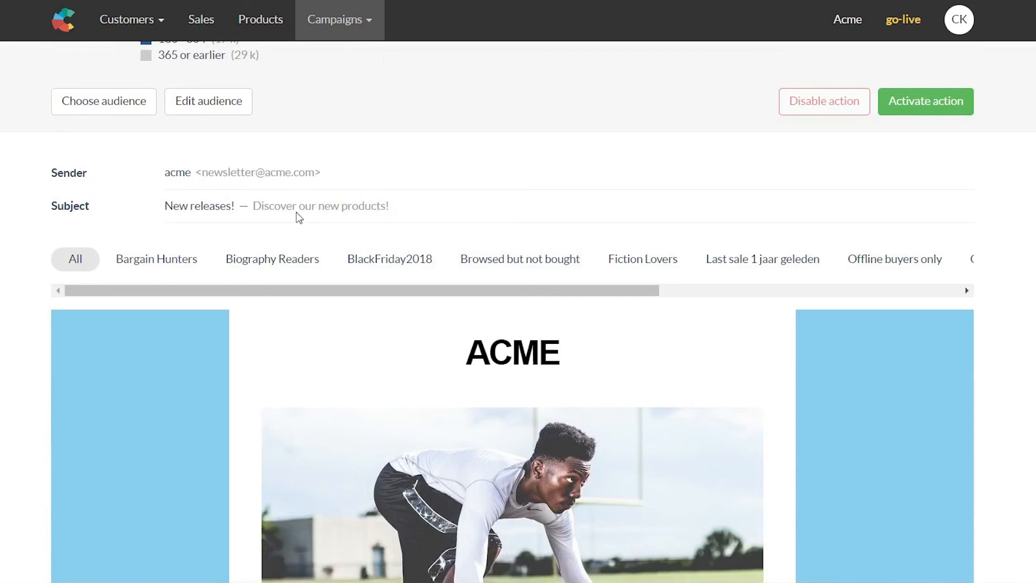
{"action": "scroll", "coordinate": [297, 217], "scroll_direction": "down", "scroll_amount": 8}
{"action": "scroll", "coordinate": [412, 375], "scroll_direction": "down", "scroll_amount": 10}
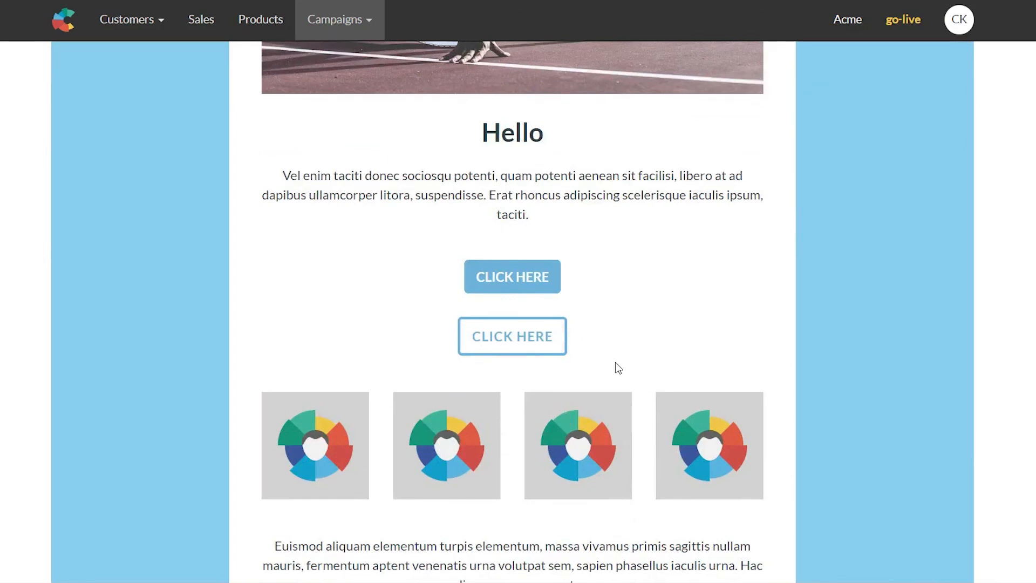
{"action": "scroll", "coordinate": [615, 366], "scroll_direction": "up", "scroll_amount": 15}
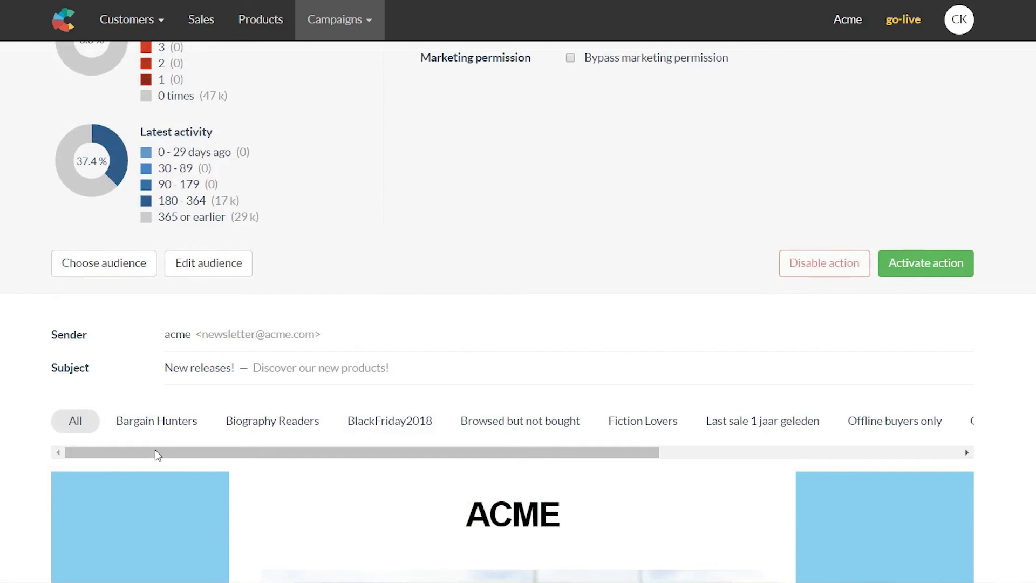
Step: Switch the email preview to the Stockholm Store Customers segment and review it
{"action": "left_click_drag", "start_coordinate": [212, 458], "coordinate": [507, 462]}
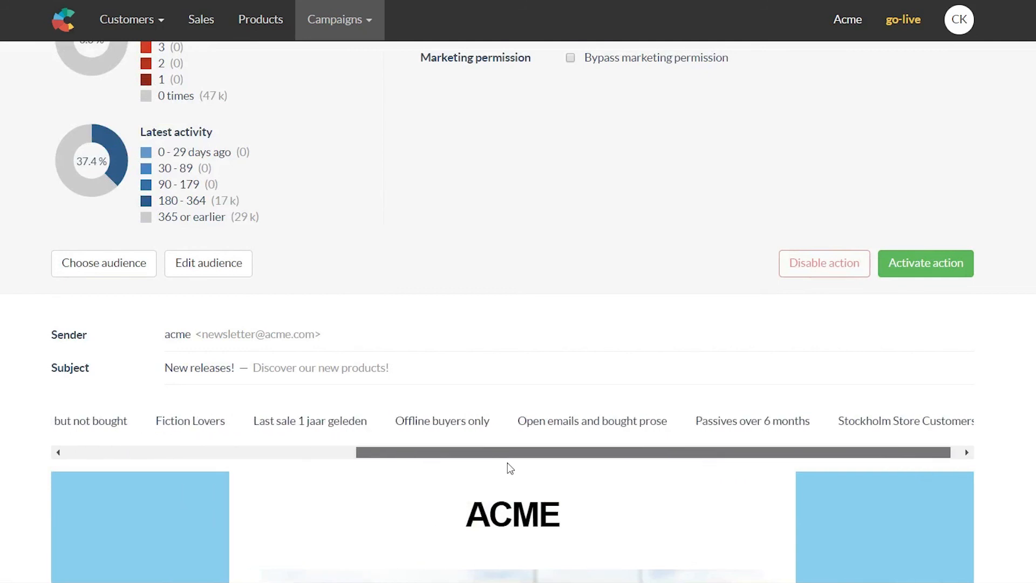
{"action": "left_click", "coordinate": [925, 420]}
{"action": "scroll", "coordinate": [925, 420], "scroll_direction": "down", "scroll_amount": 1}
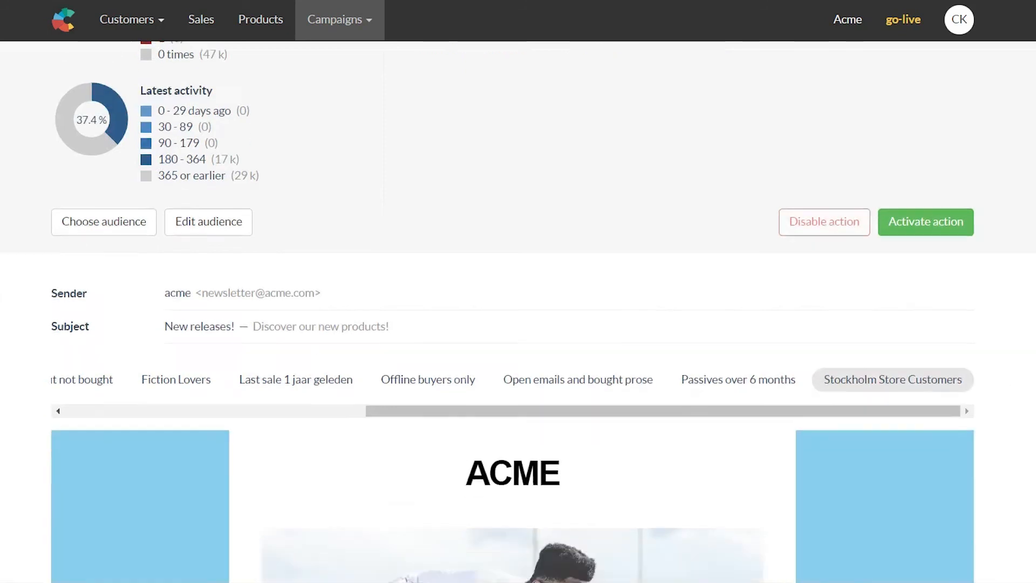
{"action": "scroll", "coordinate": [447, 290], "scroll_direction": "down", "scroll_amount": 15}
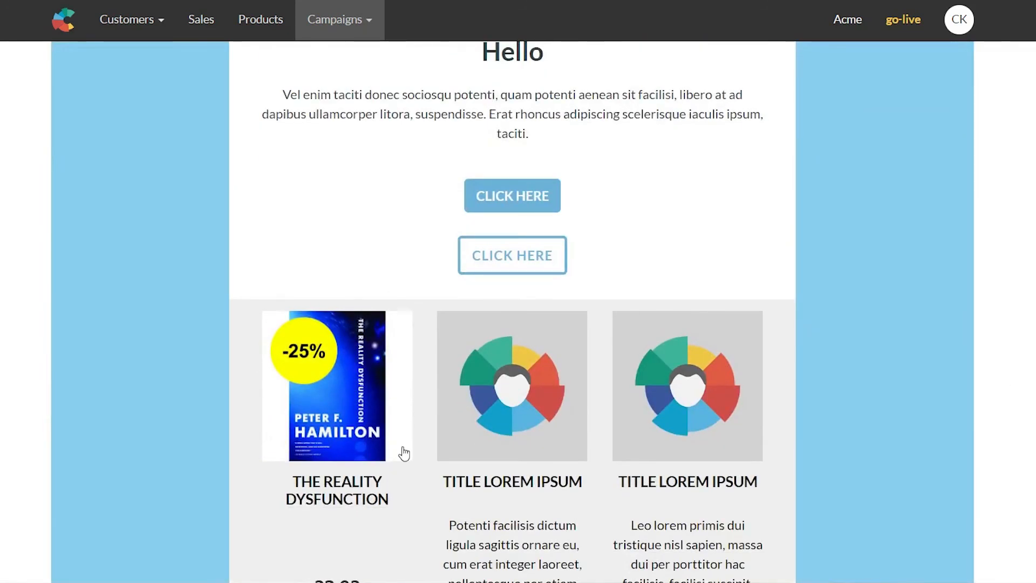
{"action": "scroll", "coordinate": [404, 453], "scroll_direction": "down", "scroll_amount": 3}
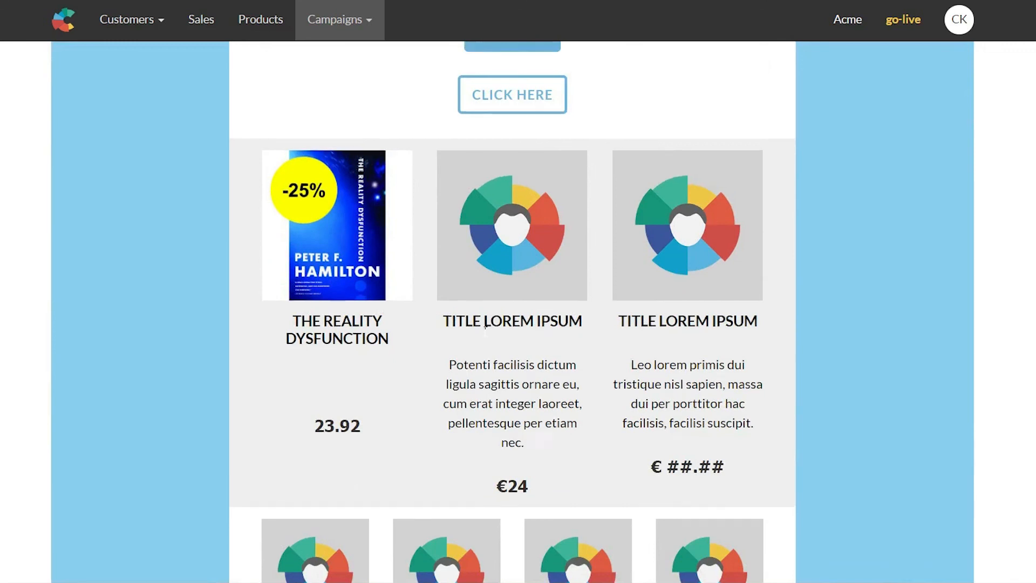
{"action": "scroll", "coordinate": [485, 327], "scroll_direction": "up", "scroll_amount": 20}
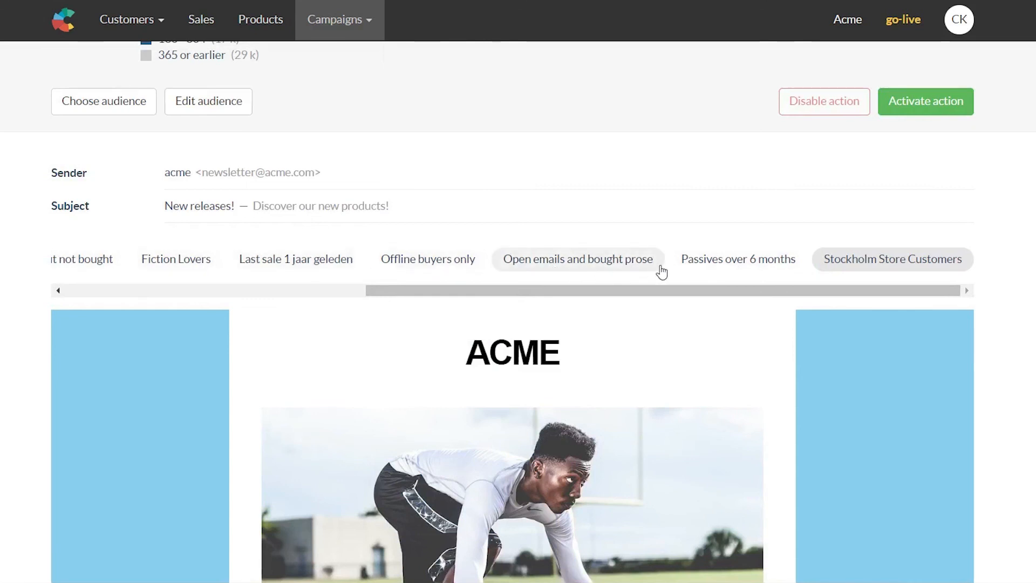
{"action": "left_click_drag", "start_coordinate": [647, 293], "coordinate": [333, 303]}
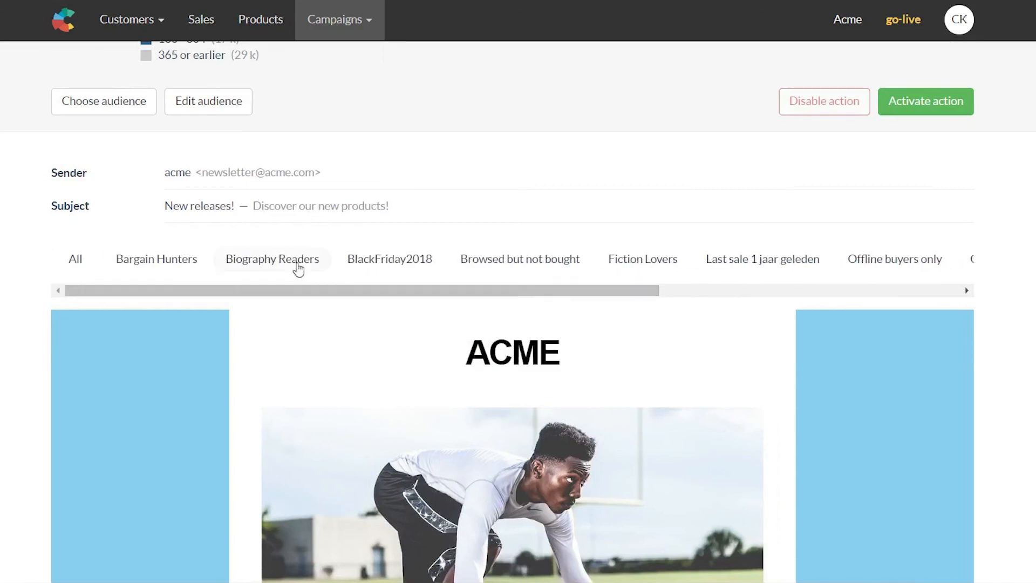
{"action": "scroll", "coordinate": [952, 228], "scroll_direction": "up", "scroll_amount": 2}
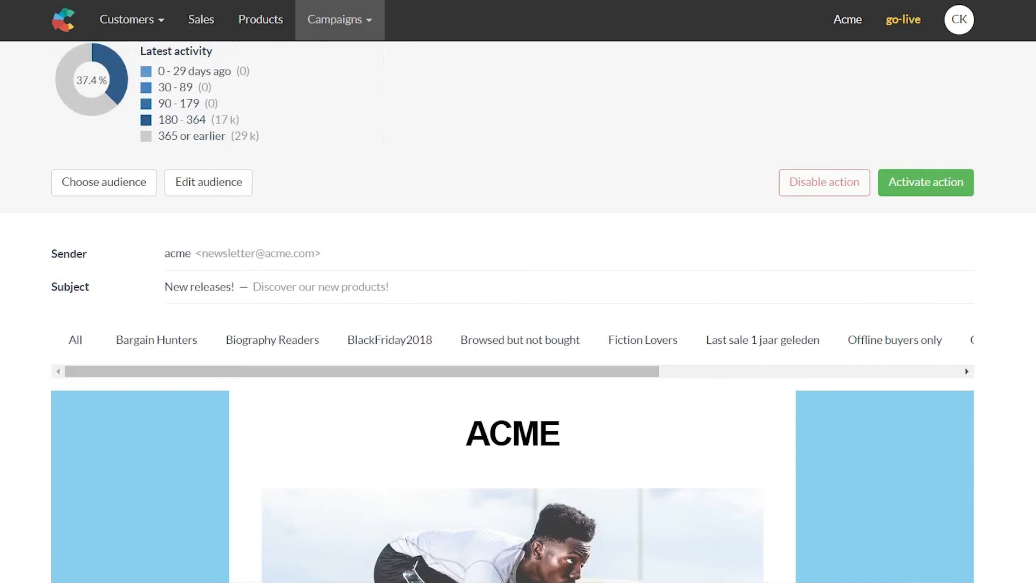
{"action": "scroll", "coordinate": [747, 442], "scroll_direction": "down", "scroll_amount": 10}
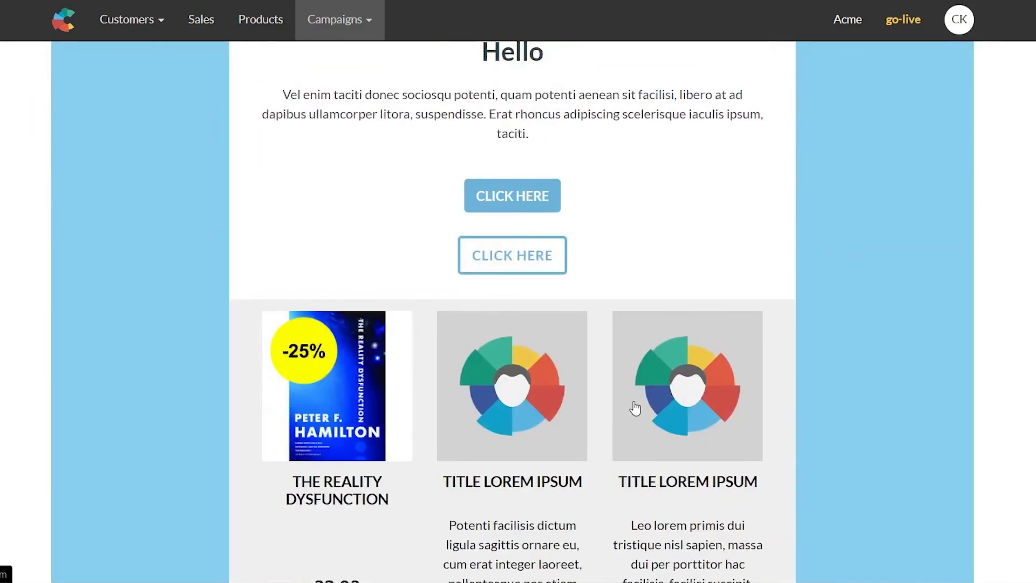
{"action": "scroll", "coordinate": [642, 402], "scroll_direction": "up", "scroll_amount": 12}
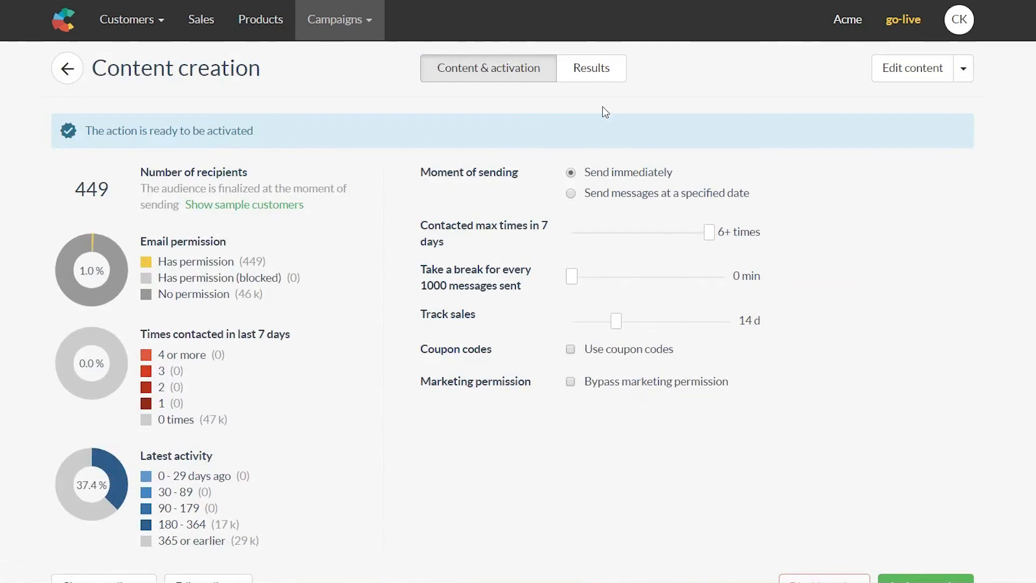
{"action": "scroll", "coordinate": [741, 279], "scroll_direction": "down", "scroll_amount": 4}
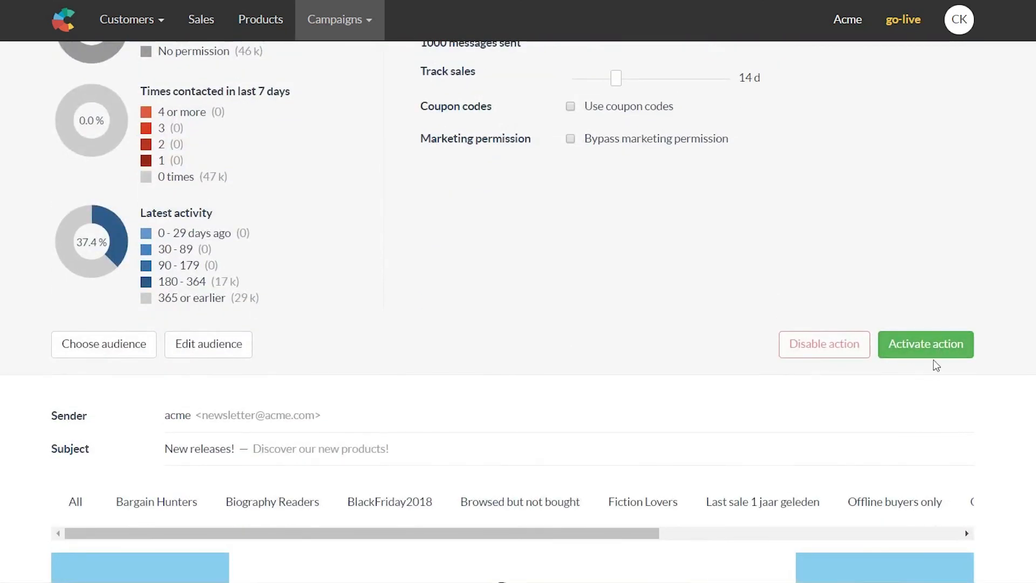
{"action": "scroll", "coordinate": [935, 365], "scroll_direction": "up", "scroll_amount": 4}
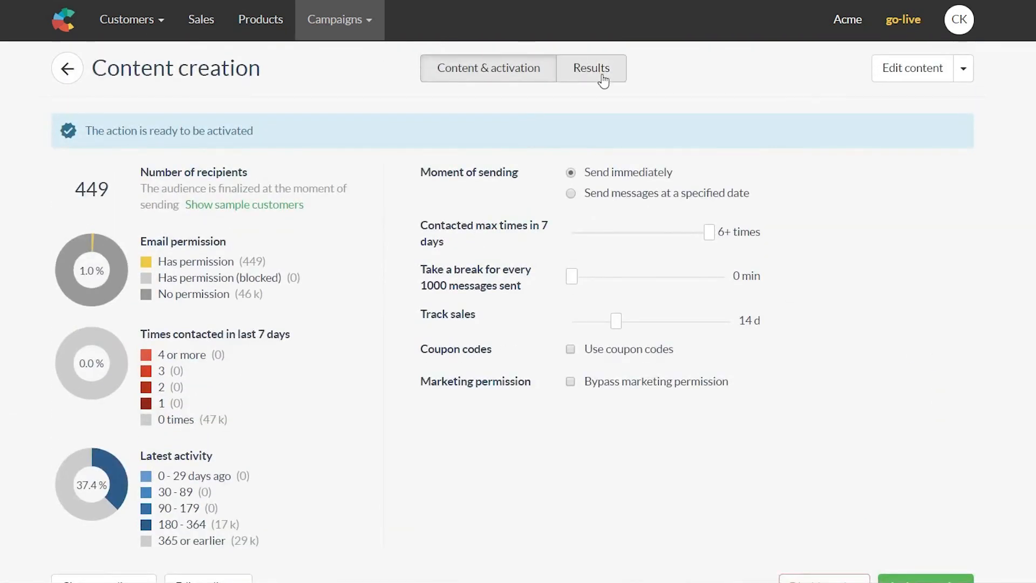
Step: Check the Results tab, go back to Campaigns, and edit the Content creation draft
{"action": "left_click", "coordinate": [588, 67]}
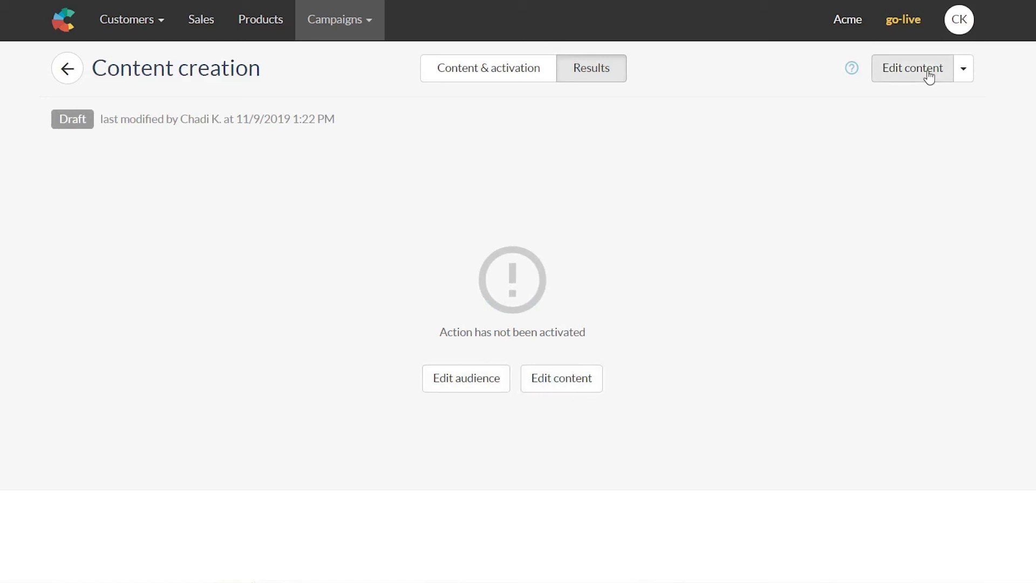
{"action": "left_click", "coordinate": [67, 69]}
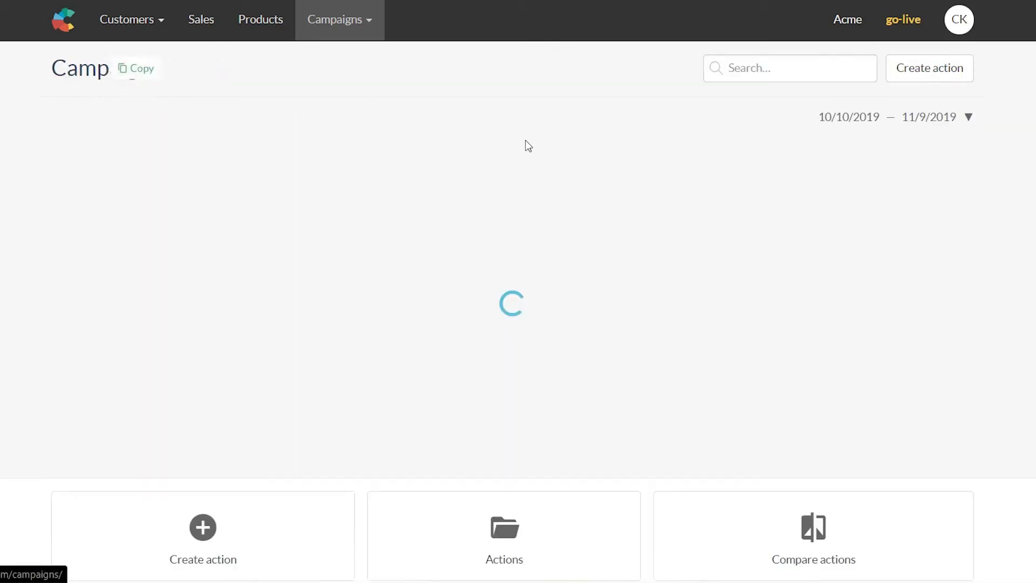
{"action": "scroll", "coordinate": [834, 210], "scroll_direction": "down", "scroll_amount": 5}
{"action": "scroll", "coordinate": [380, 331], "scroll_direction": "down", "scroll_amount": 2}
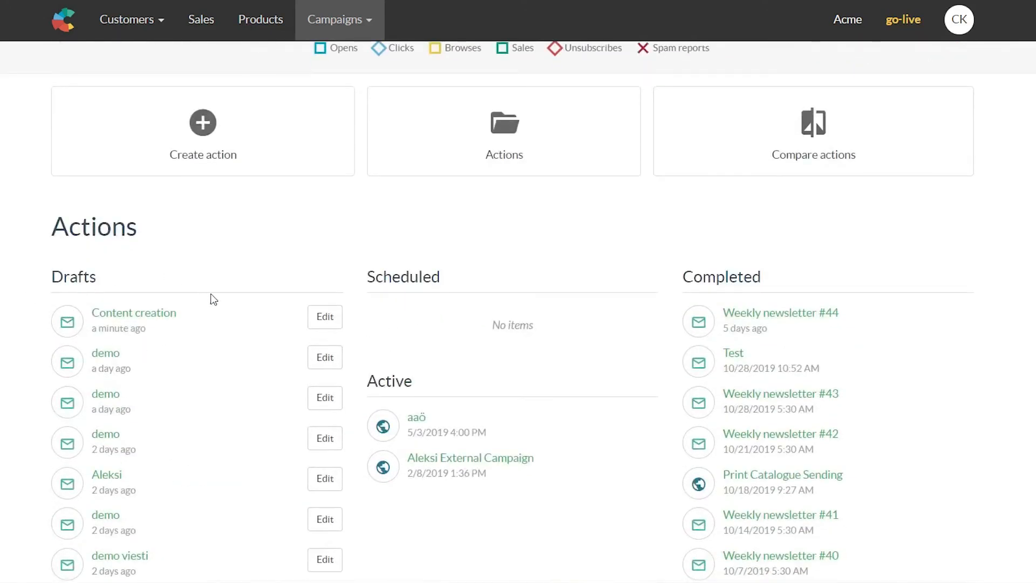
{"action": "left_click", "coordinate": [335, 324]}
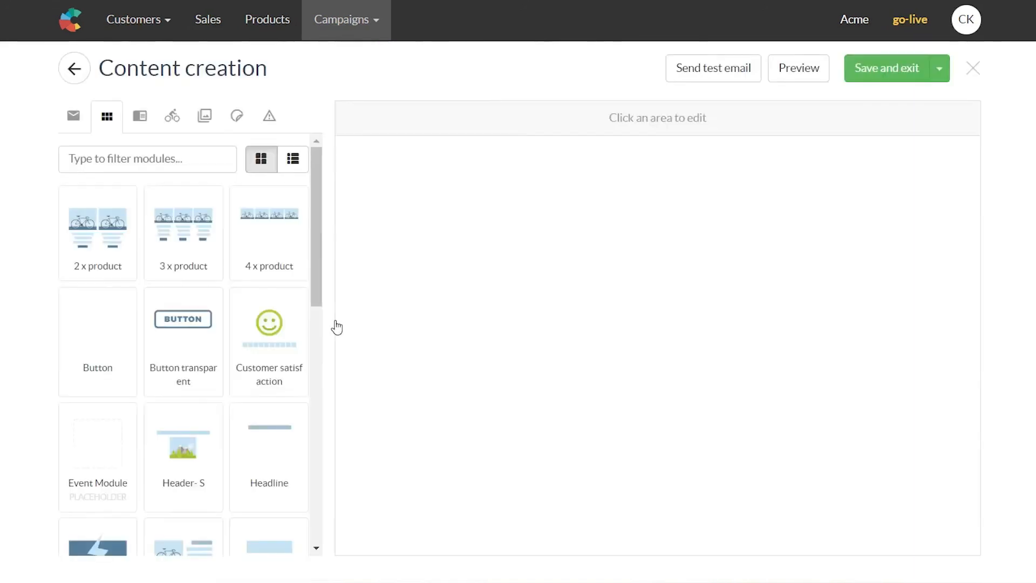